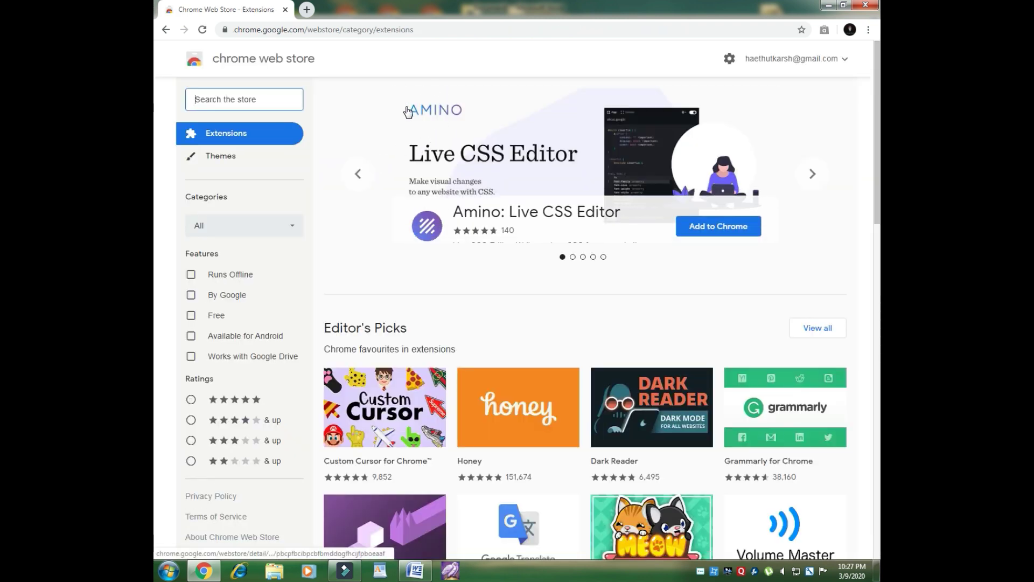
Search the Chrome Web Store for "vidiq vision" and install the vidIQ Vision for YouTube extension.
text(VidIQ)
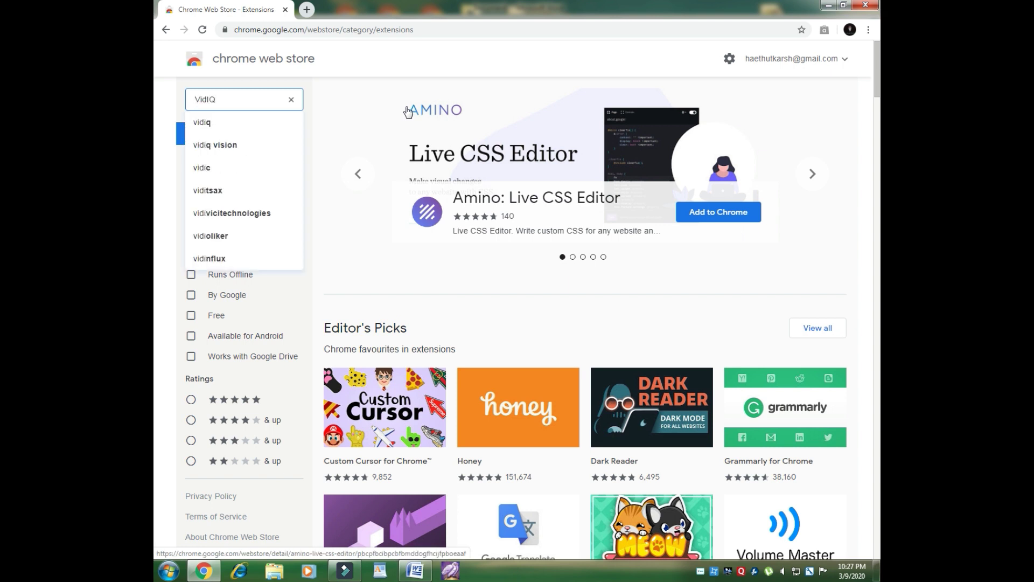
click(241, 144)
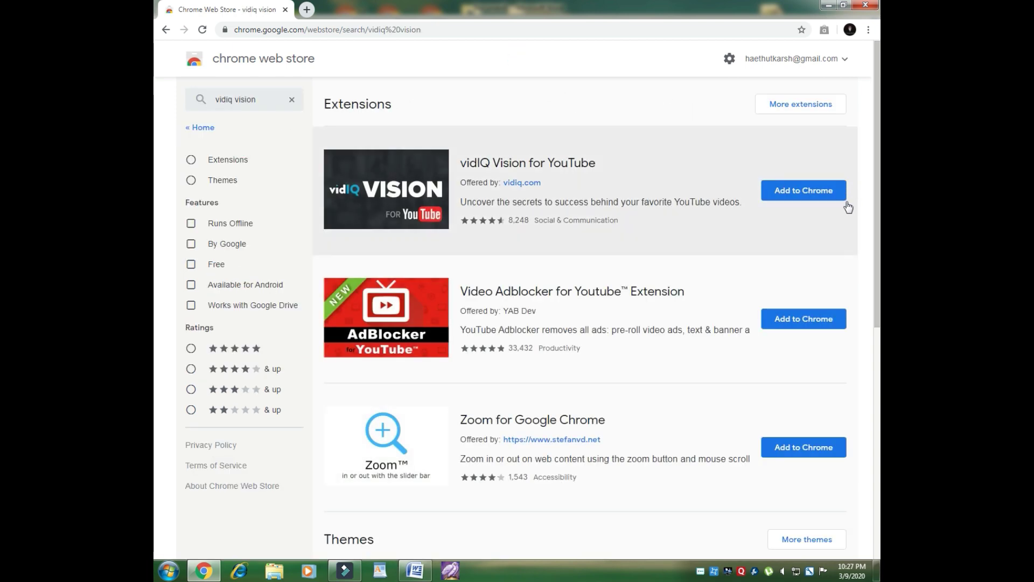
click(783, 192)
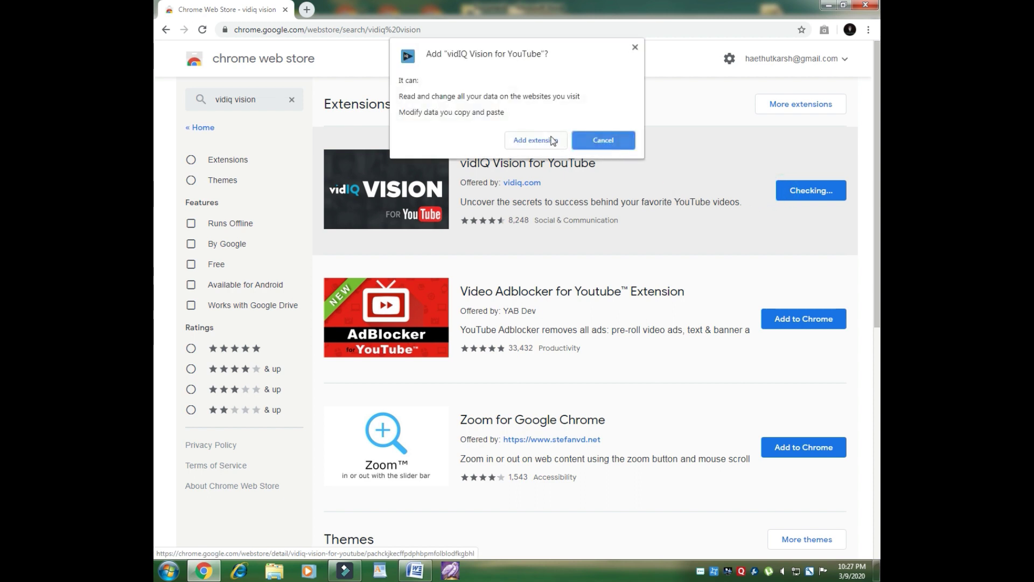
click(553, 141)
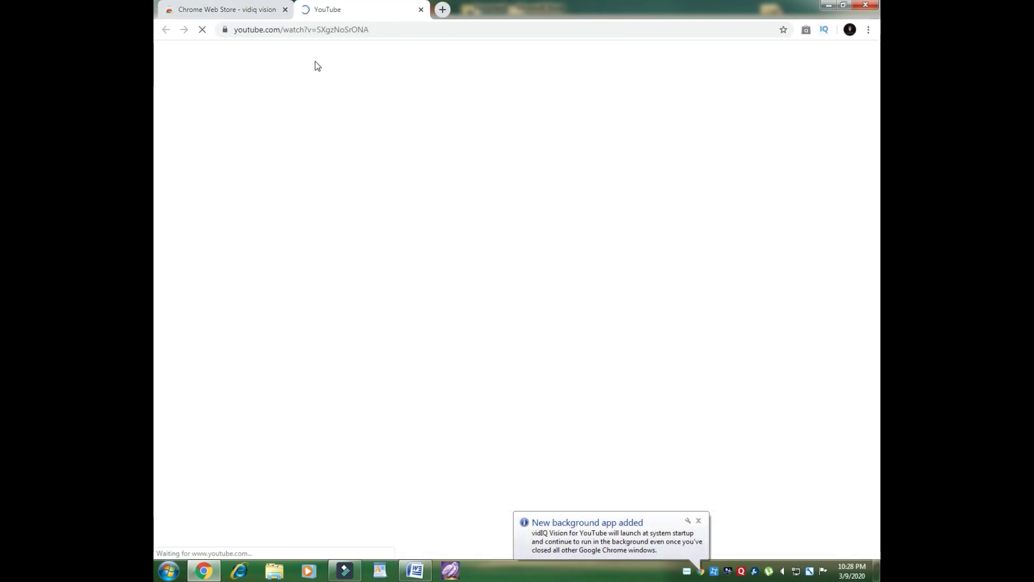
Close the YouTube tab and the browser, and minimize the Word document to reach the desktop.
click(423, 11)
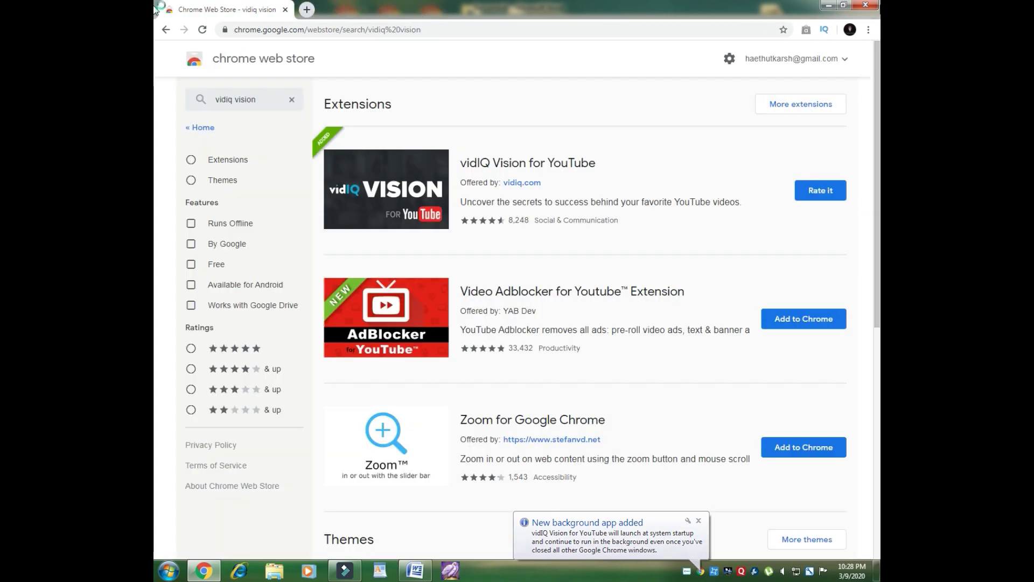
click(872, 8)
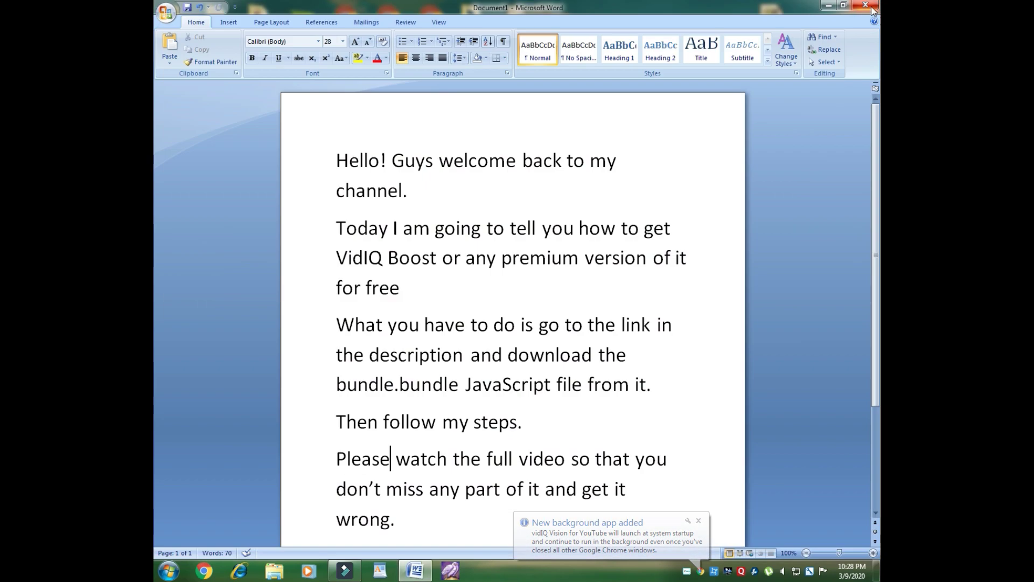
click(824, 6)
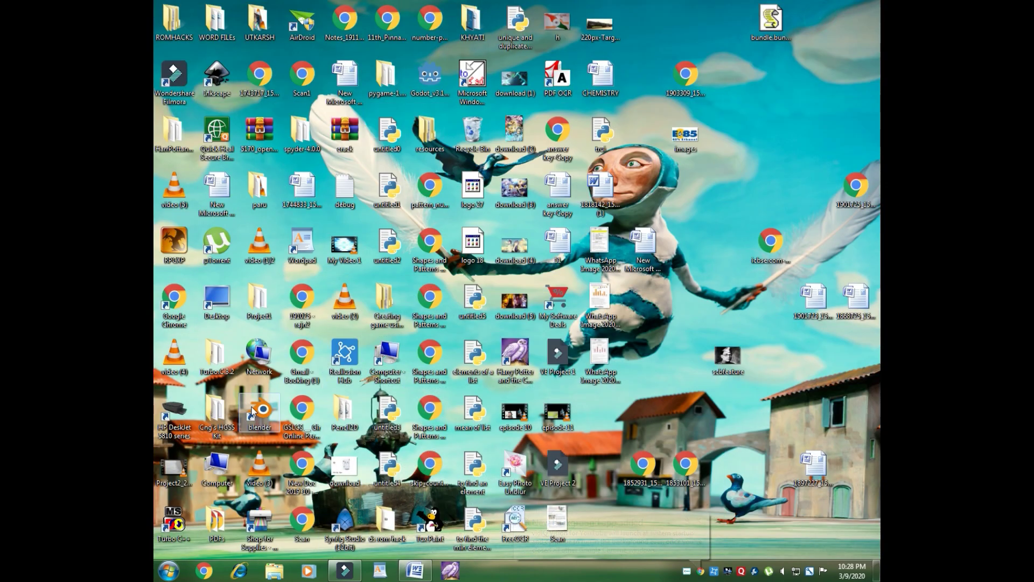
Open Computer from the desktop and go to the folder C:\Users\admin\AppData\Local.
double_click(218, 475)
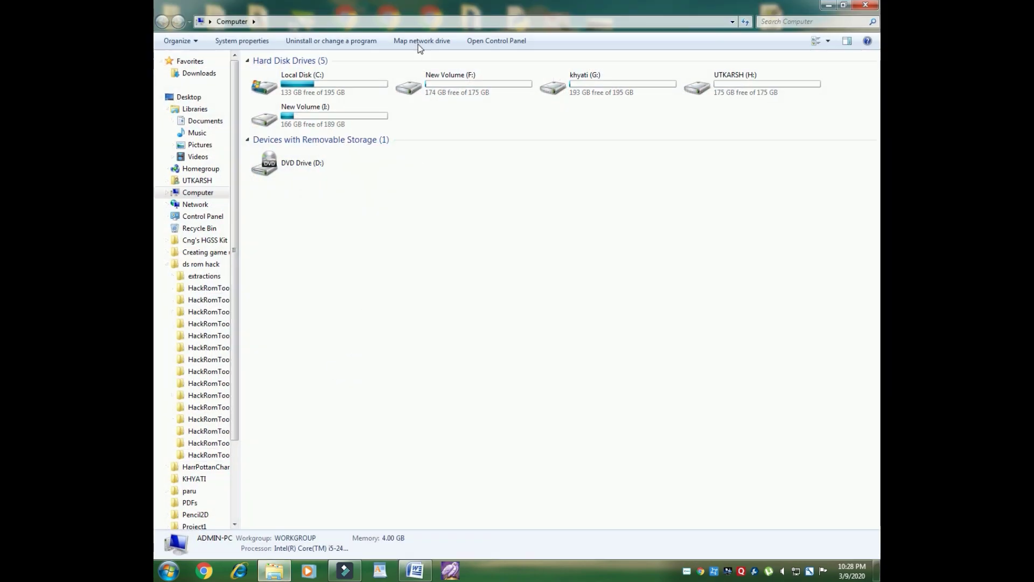
click(377, 92)
double_click(377, 92)
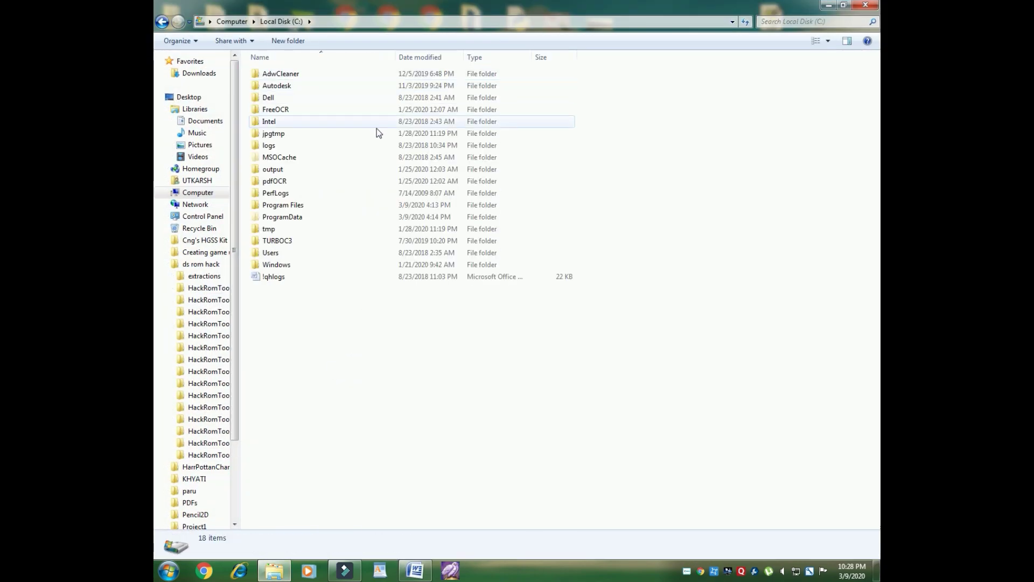
double_click(284, 253)
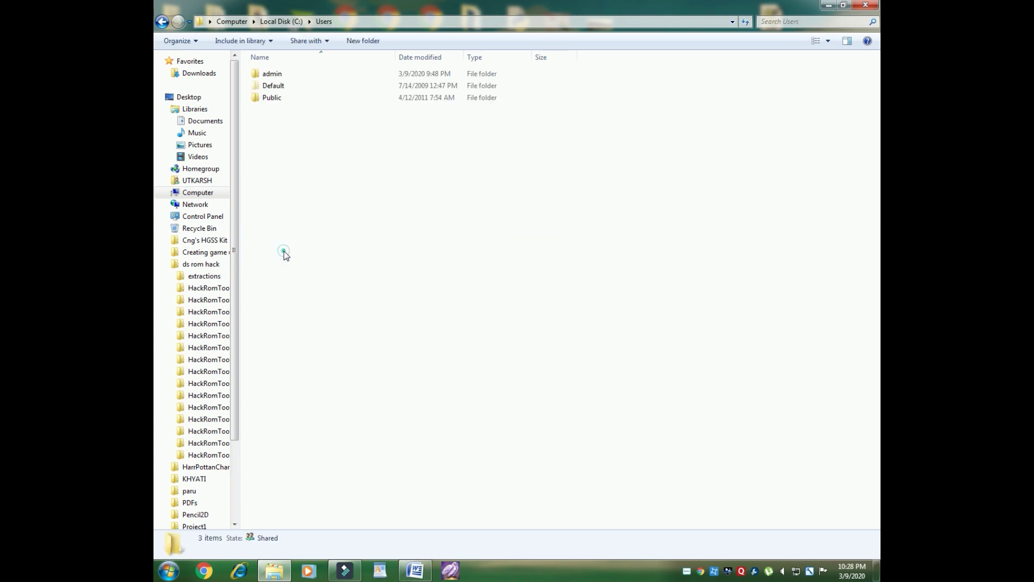
double_click(324, 77)
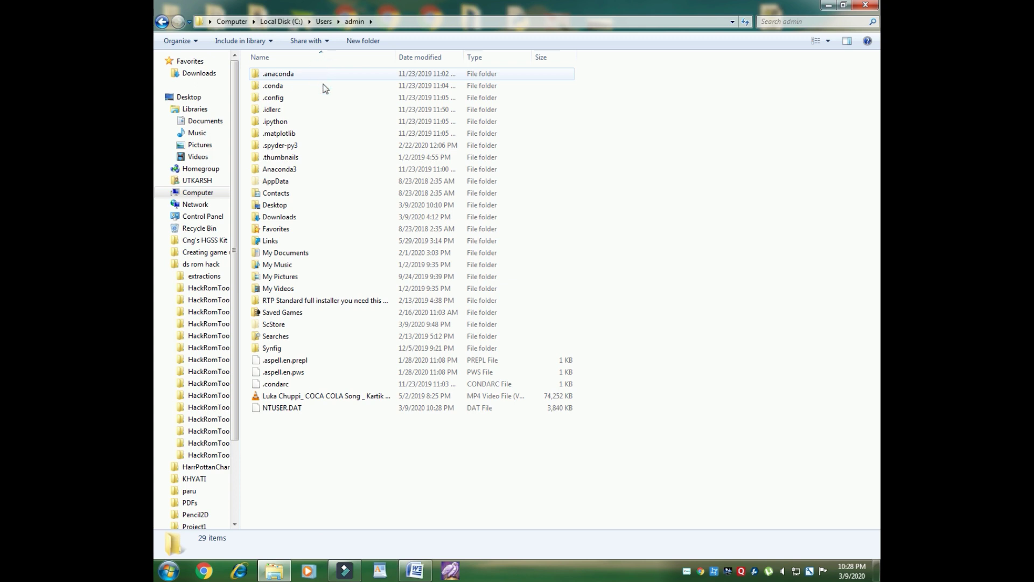
double_click(319, 181)
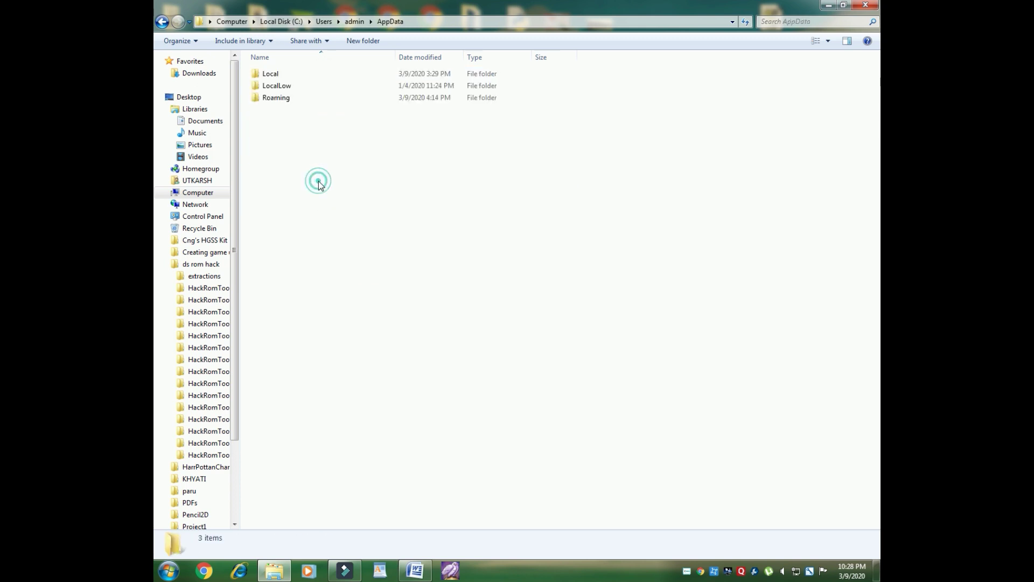
double_click(327, 72)
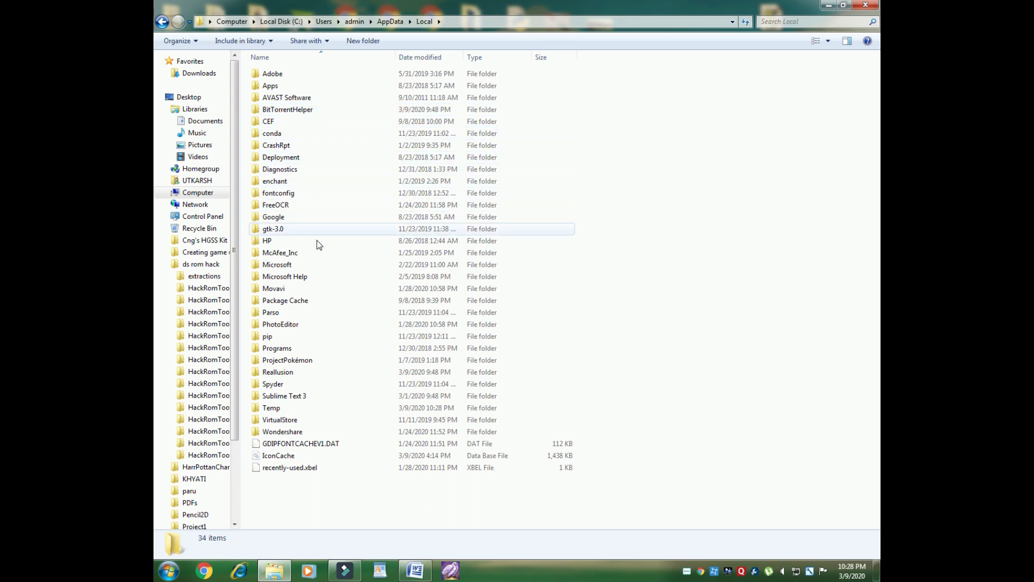
Within Local, go to the folder Google\Chrome\User Data\Default\Extensions.
double_click(274, 216)
double_click(290, 73)
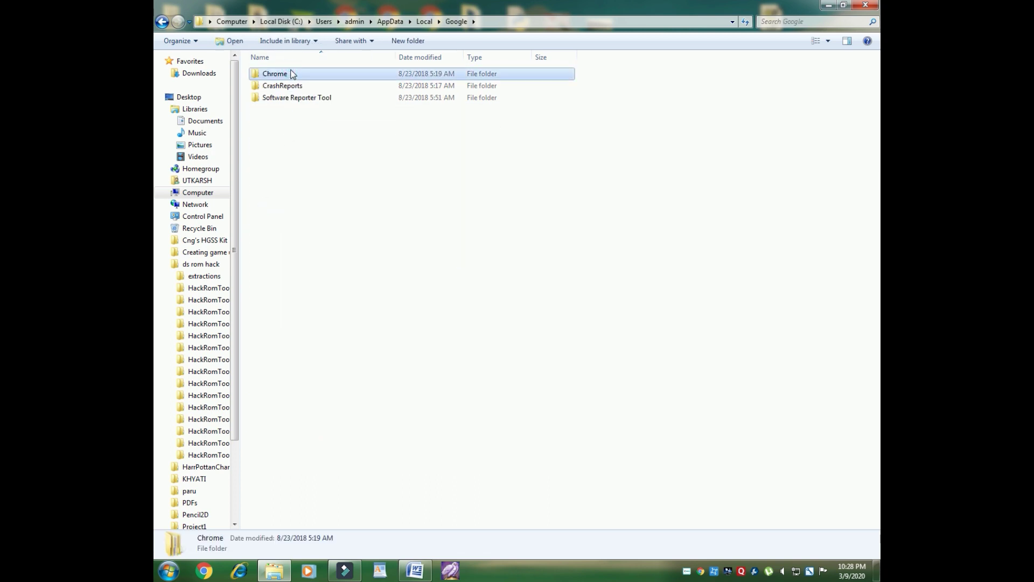
double_click(291, 75)
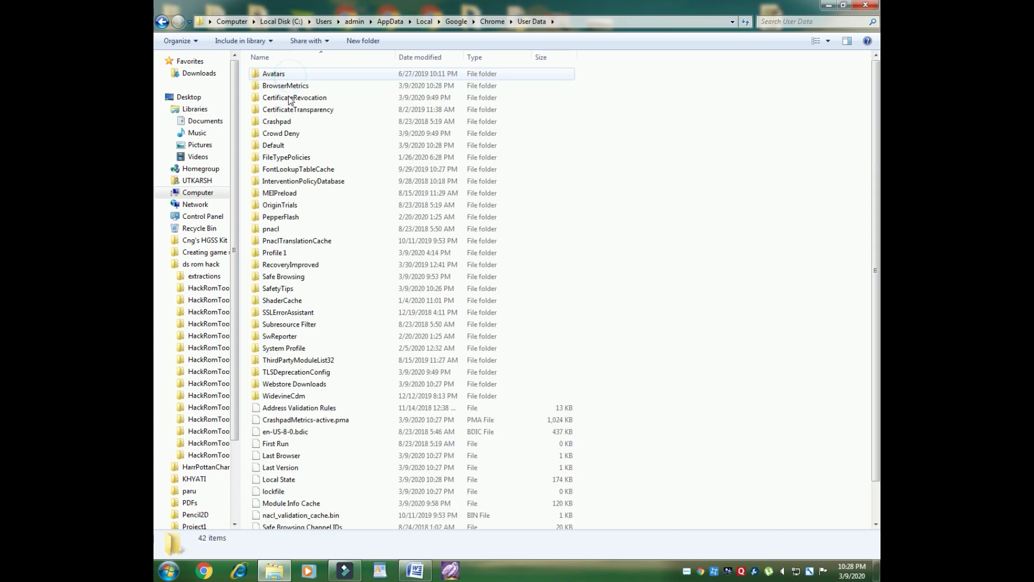
double_click(280, 145)
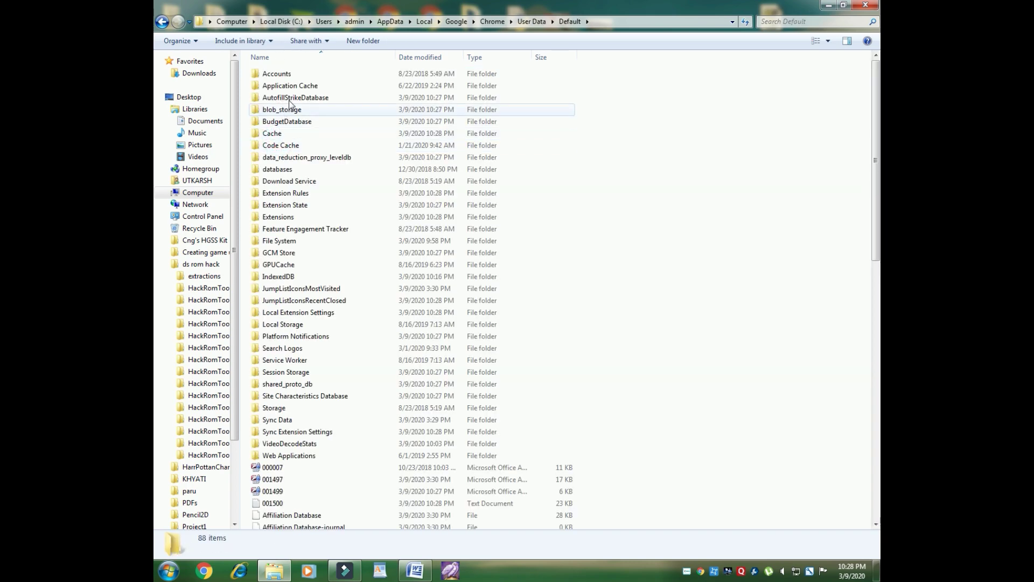
click(285, 217)
double_click(285, 217)
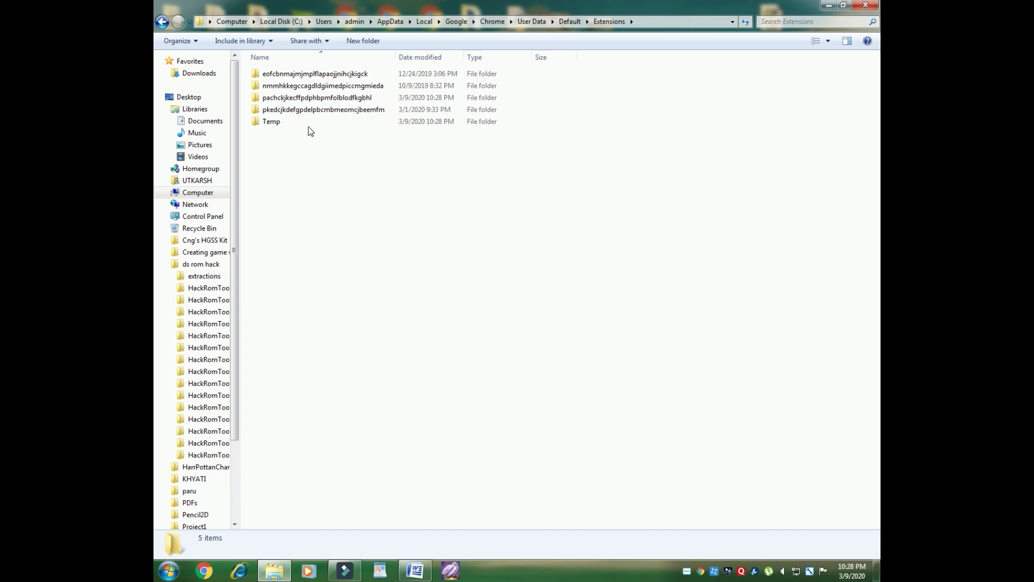
Open the 3.11.2_0 folder inside pachckjkecffpdphbpmfolblodfkgbhl and delete its _metadata folder.
double_click(315, 100)
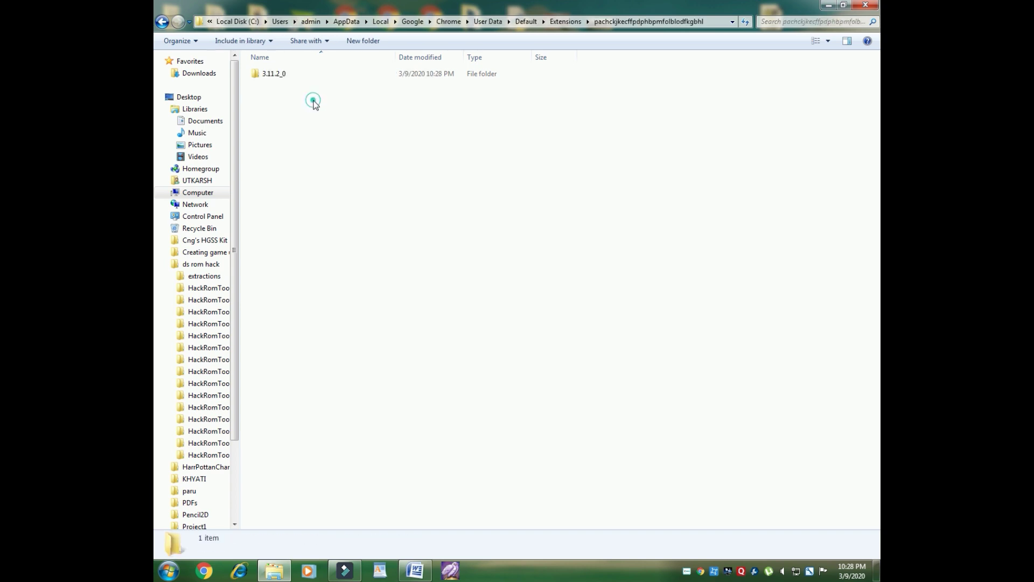
double_click(323, 80)
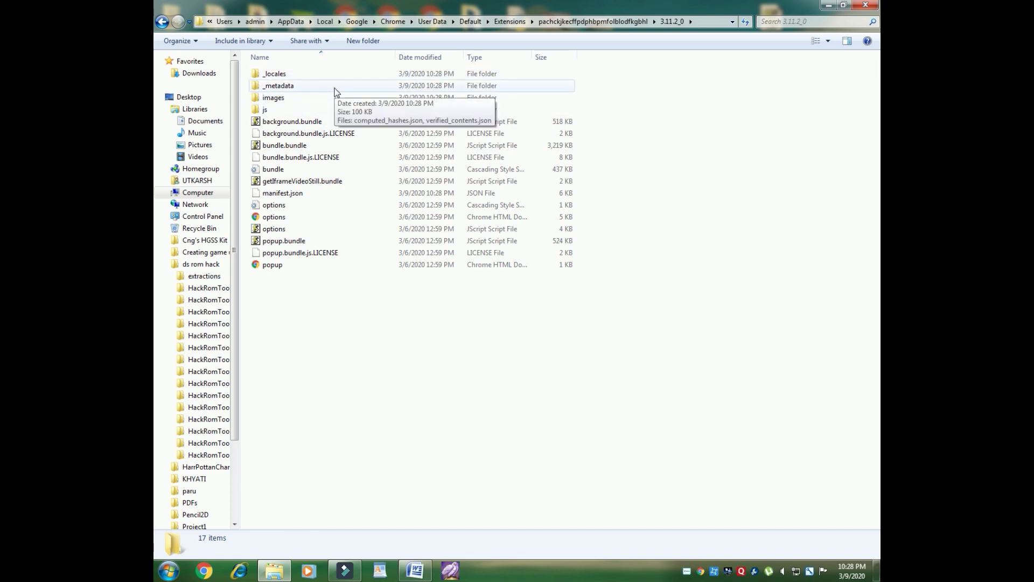
click(334, 89)
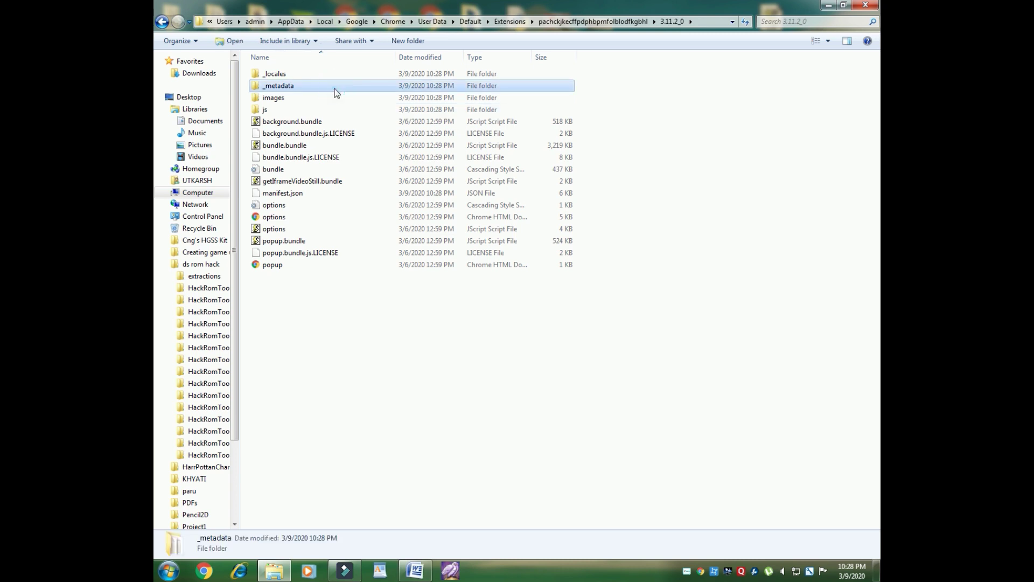
right_click(335, 93)
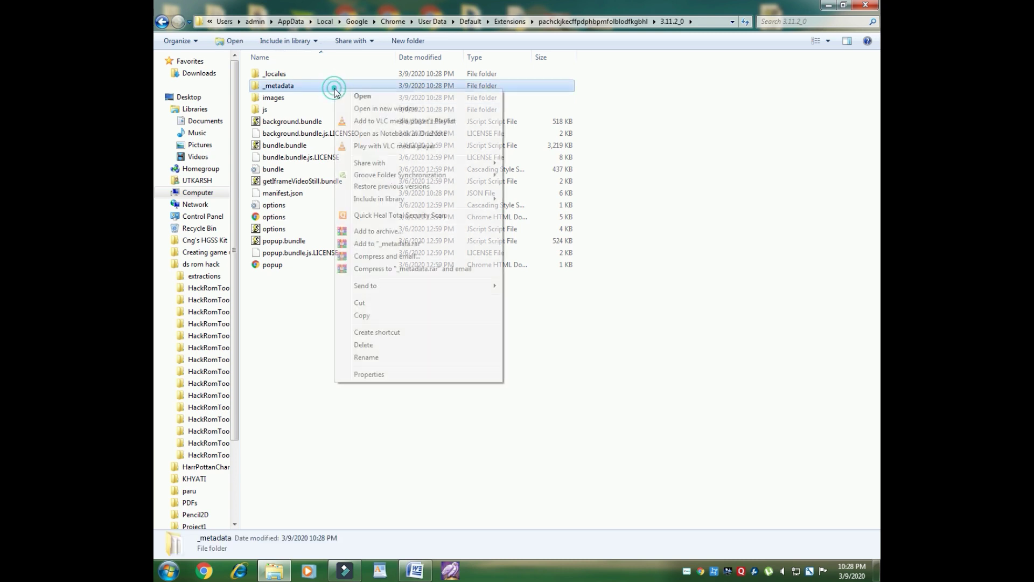
click(390, 341)
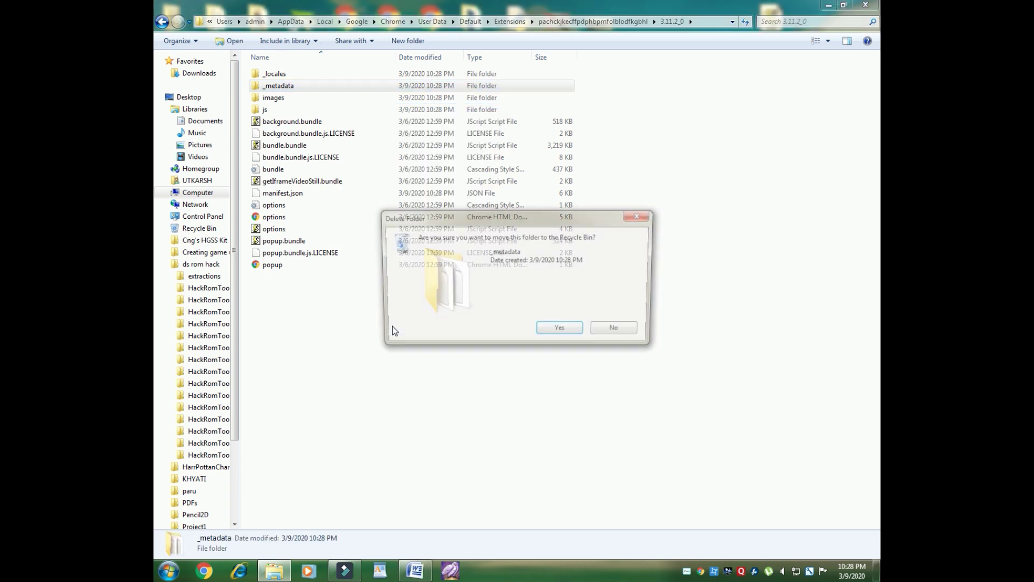
click(562, 331)
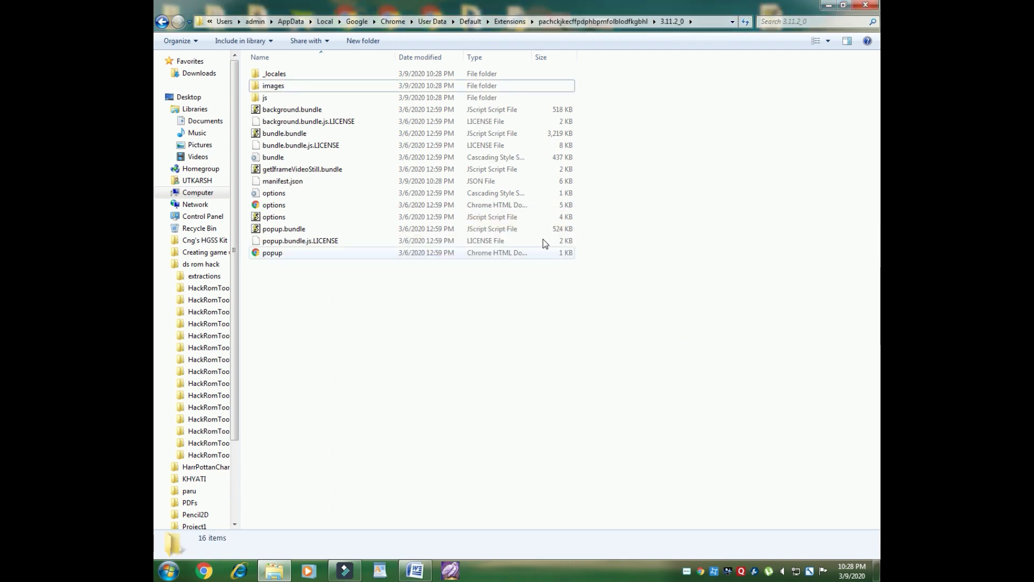
Delete the bundle.bundle JScript file from the 3.11.2_0 folder.
click(371, 111)
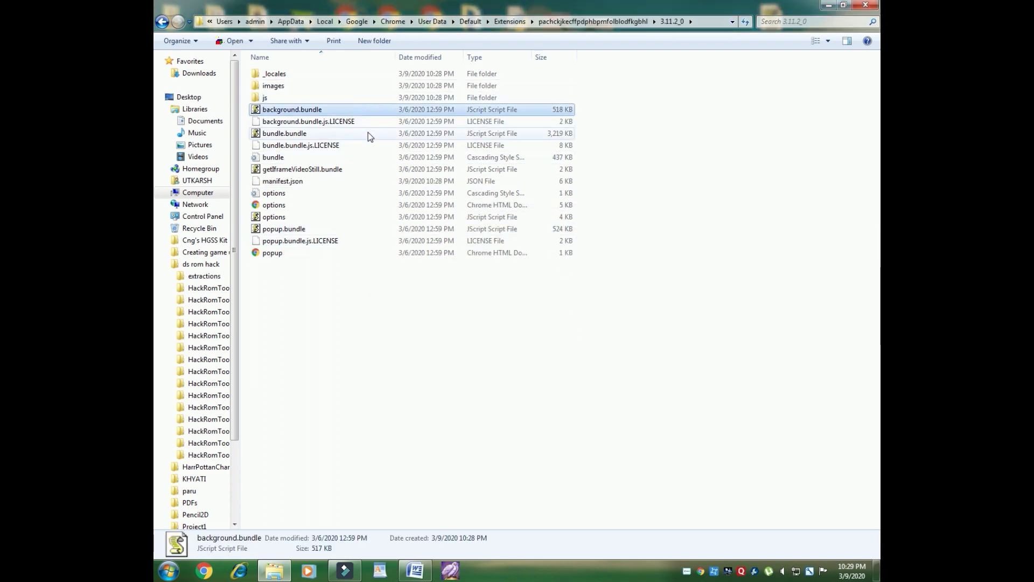
click(368, 134)
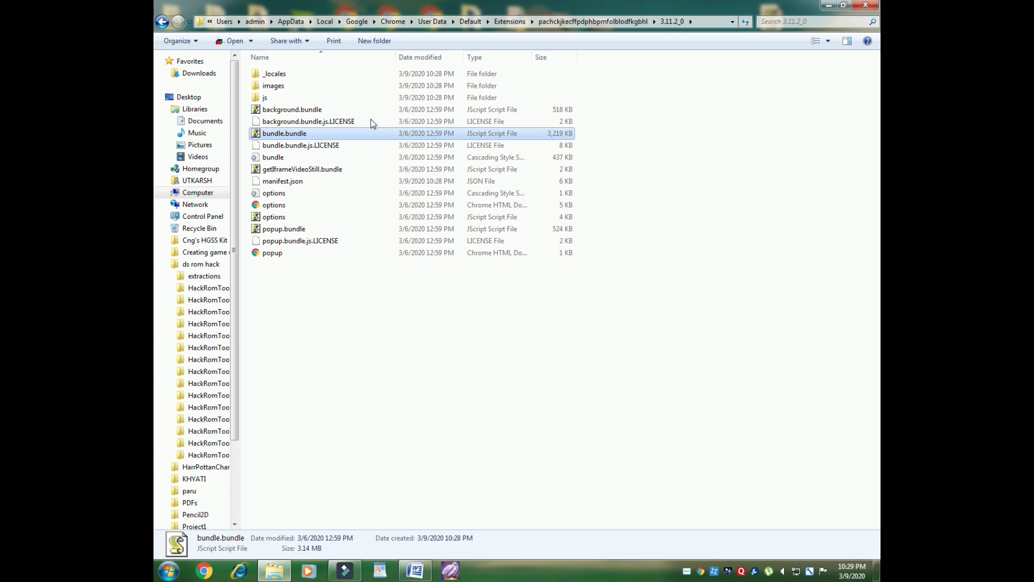
right_click(391, 135)
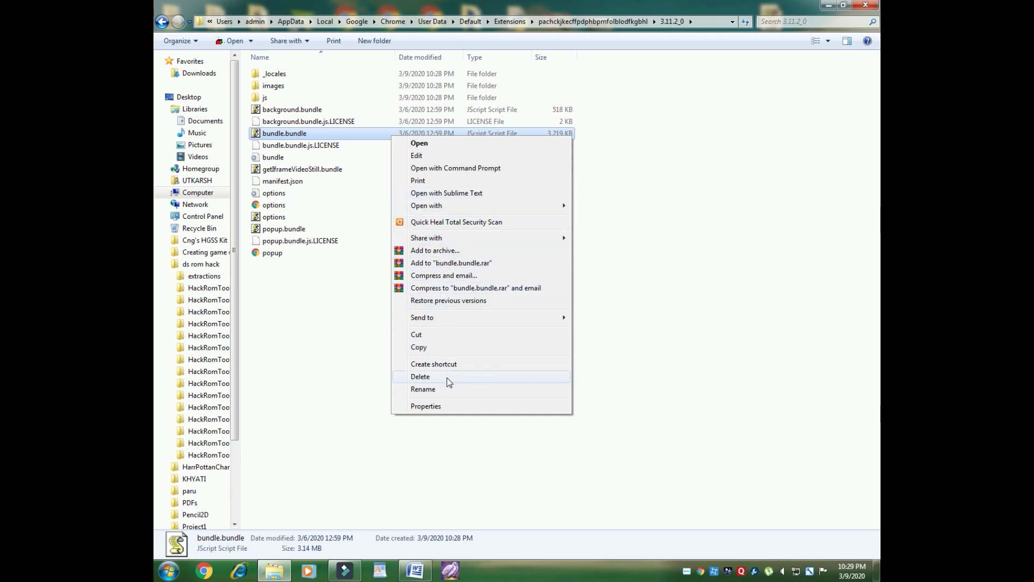
click(447, 377)
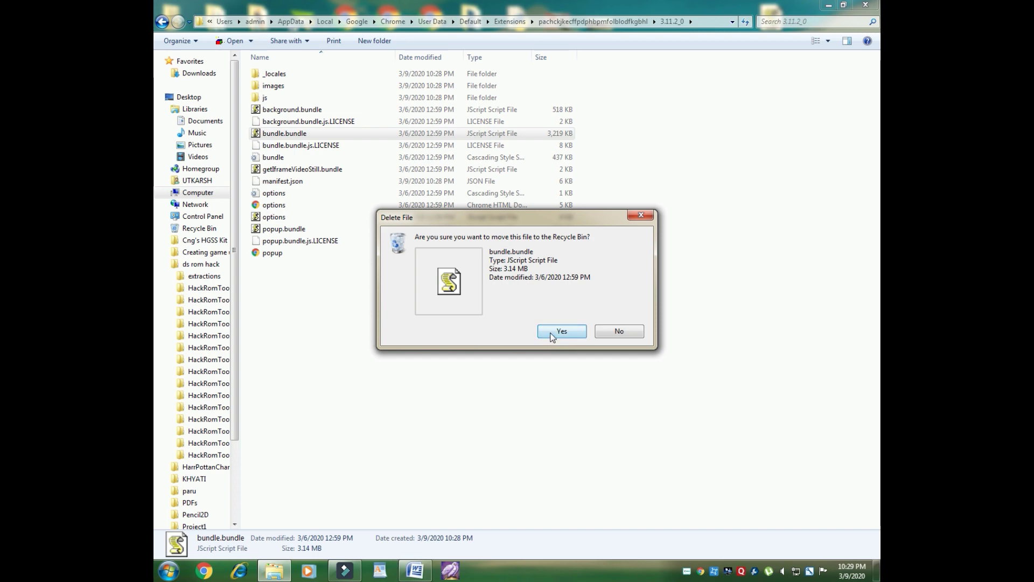
click(560, 331)
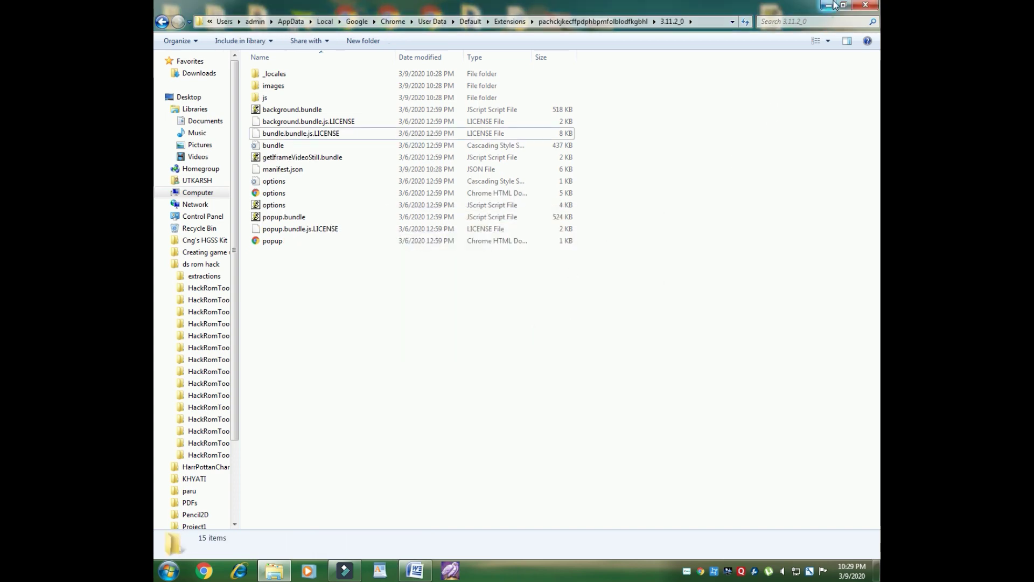
Copy the bundle.bundle script from the desktop into the 3.11.2_0 extension folder, and close the folder window.
click(833, 5)
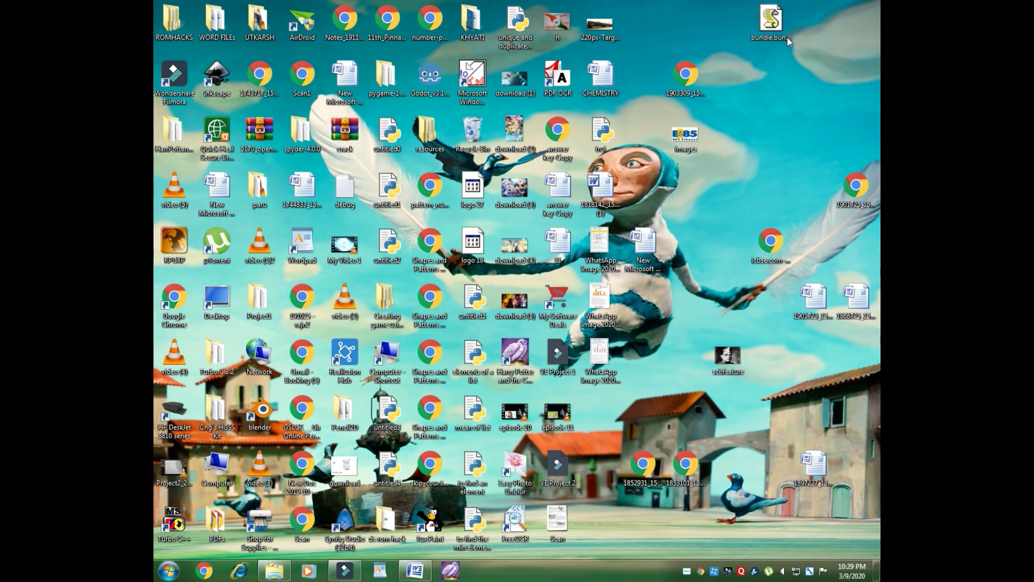
double_click(754, 22)
right_click(754, 25)
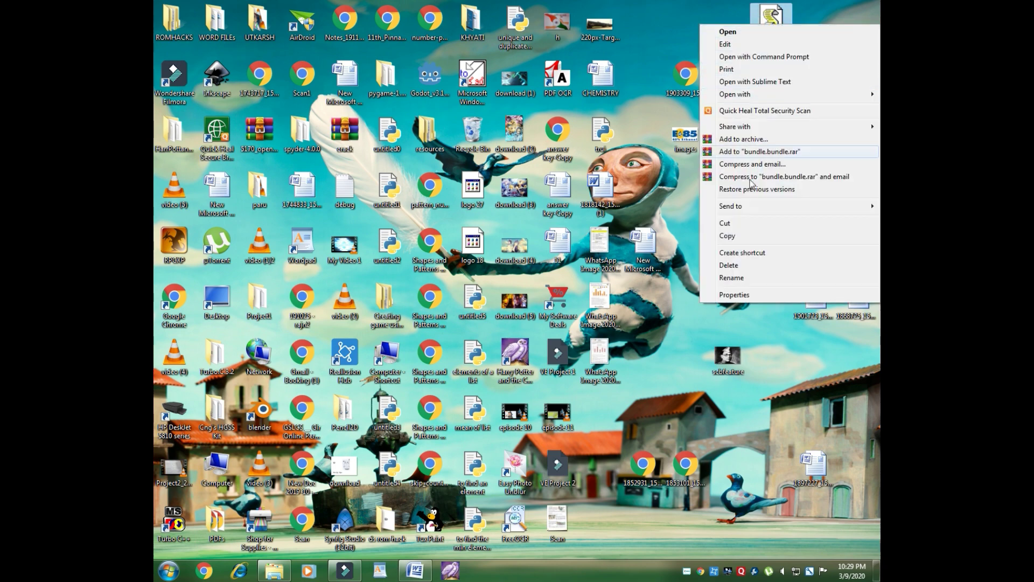
click(741, 238)
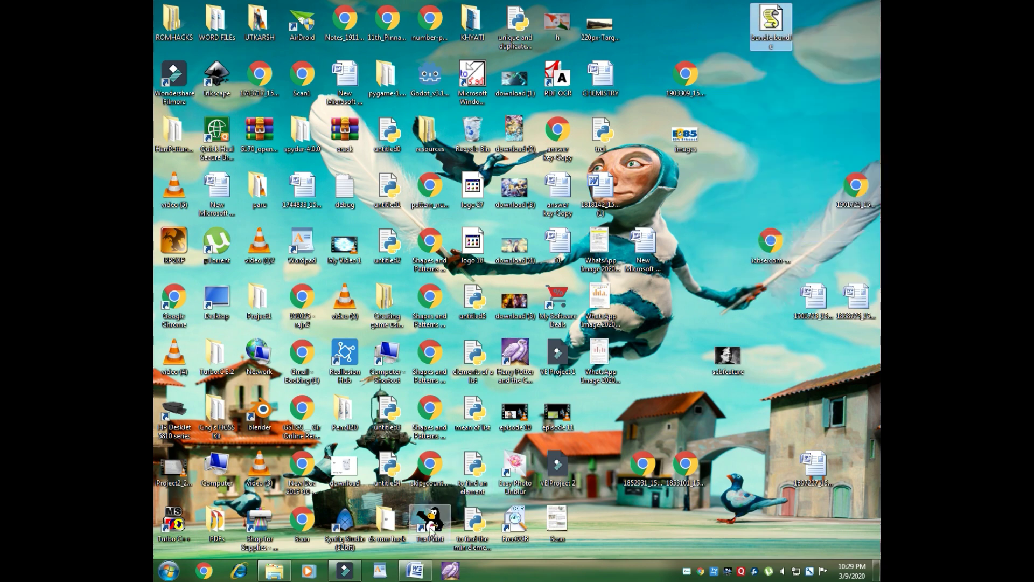
click(274, 570)
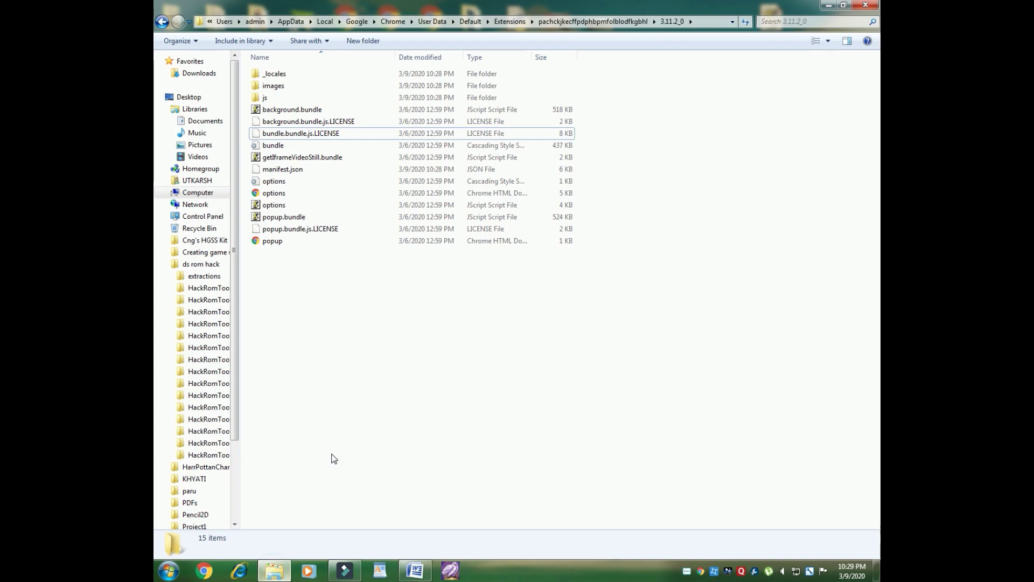
right_click(638, 161)
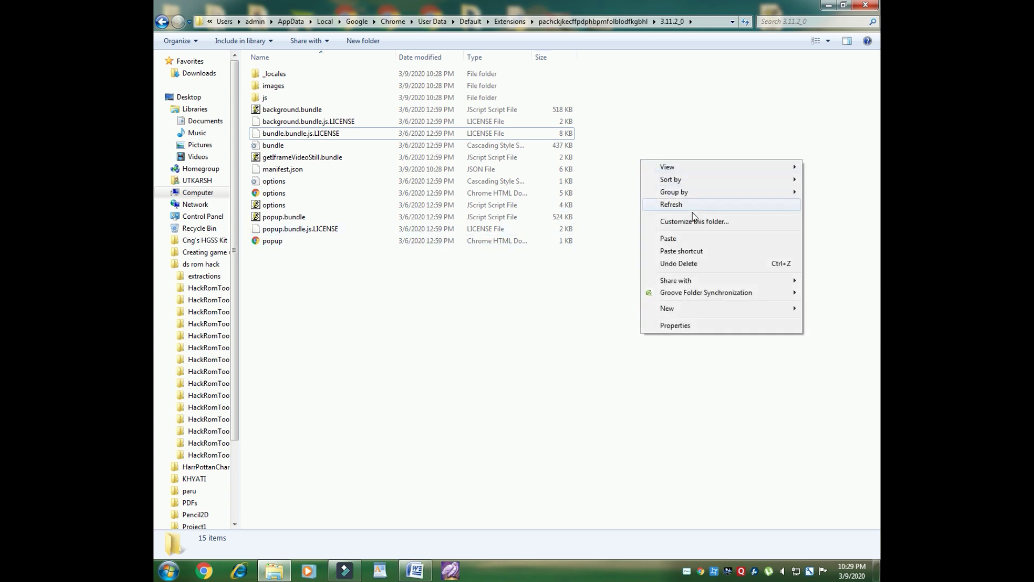
click(679, 240)
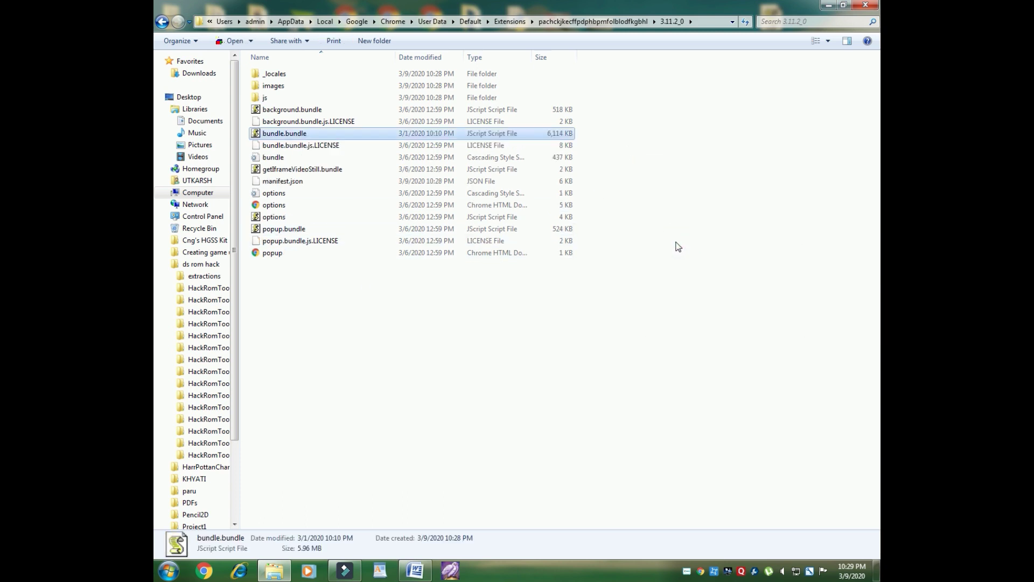
click(866, 5)
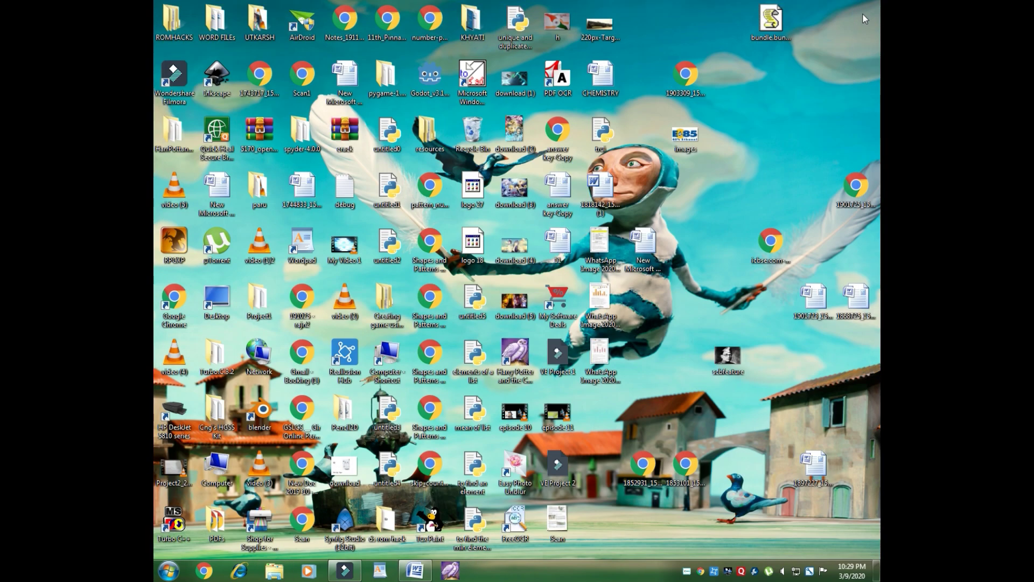
Switch to Chrome and open its extensions management page.
click(215, 572)
click(868, 30)
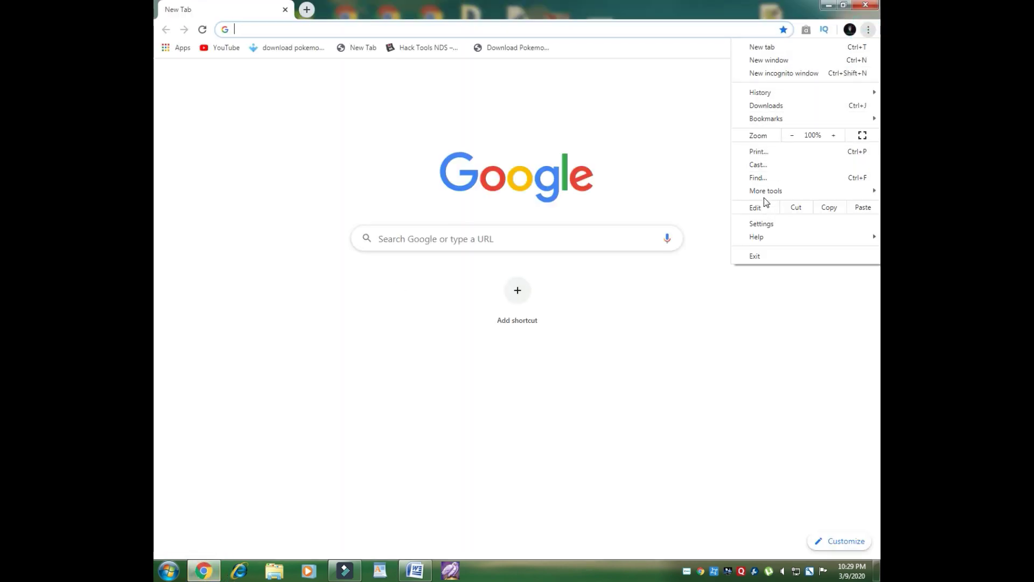
mouse_move(762, 192)
click(680, 235)
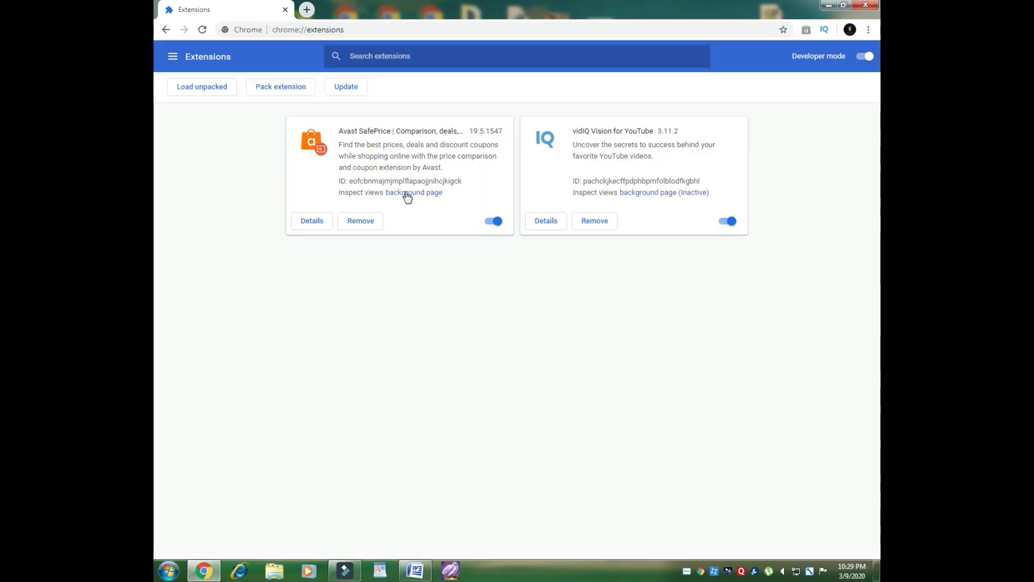
Start loading an unpacked extension and browse to the folder C:\Users\admin\AppData\Local.
click(210, 87)
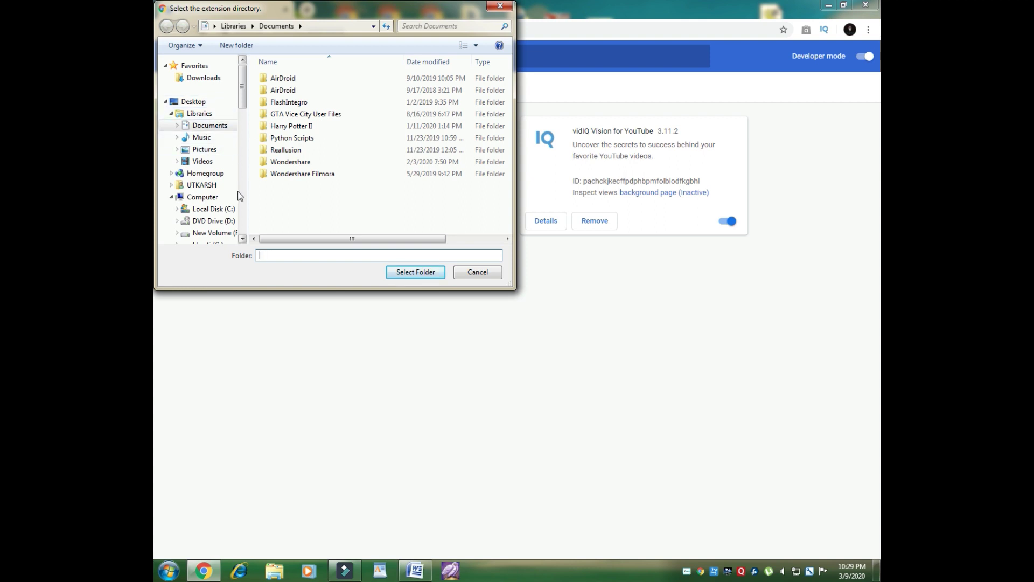
click(214, 209)
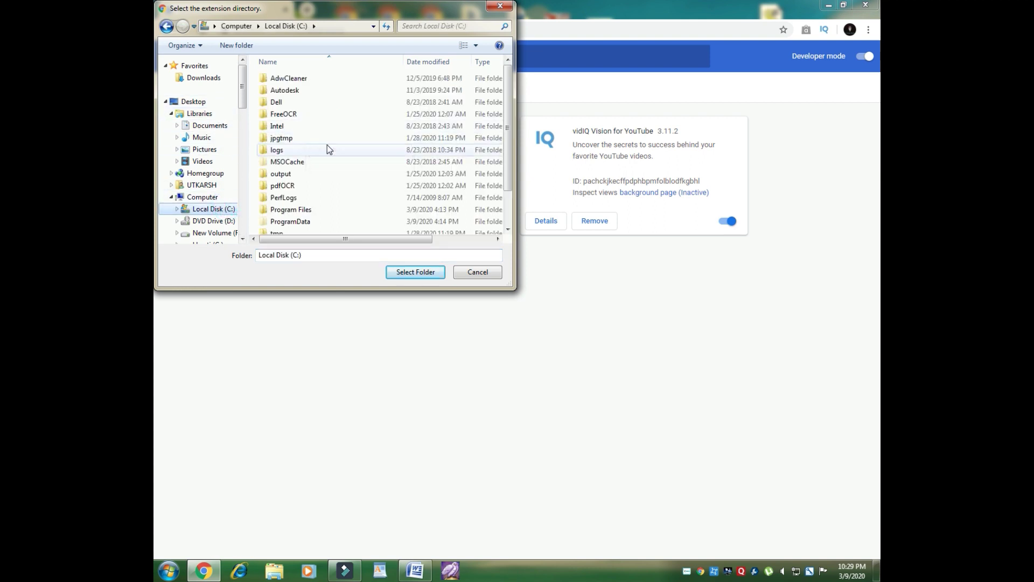
scroll(328, 144, down, 4)
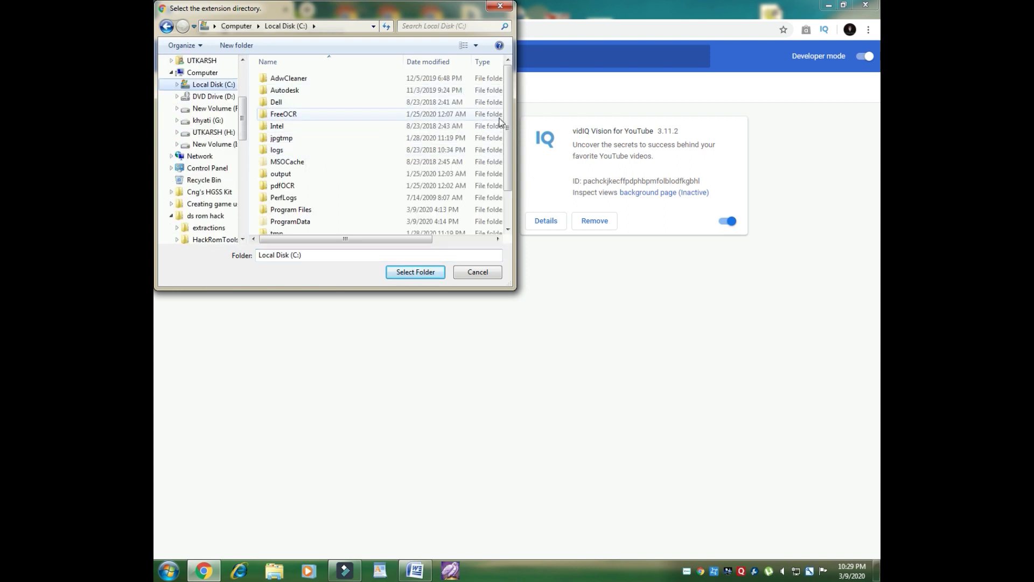
scroll(506, 124, down, 2)
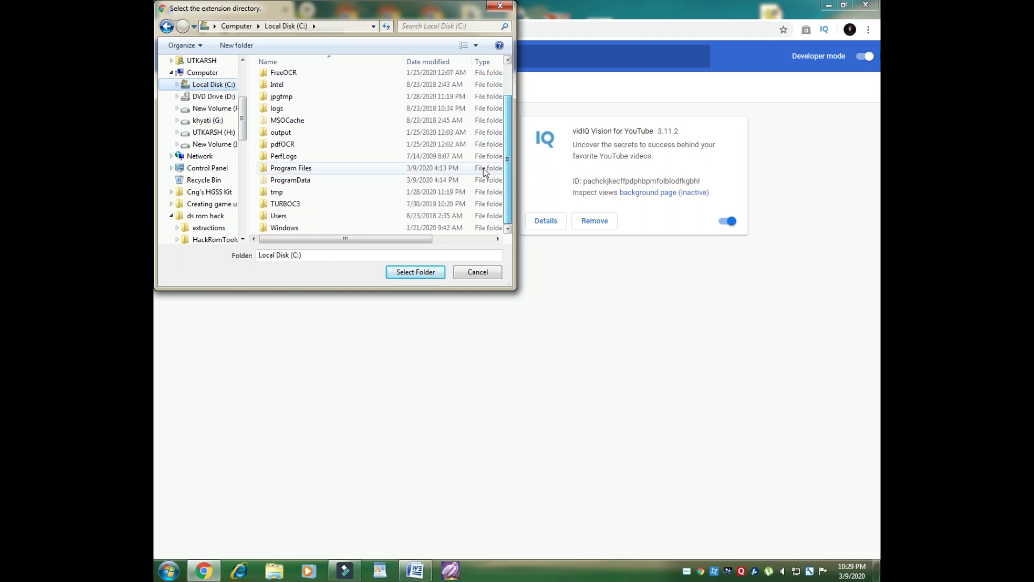
click(387, 222)
double_click(387, 222)
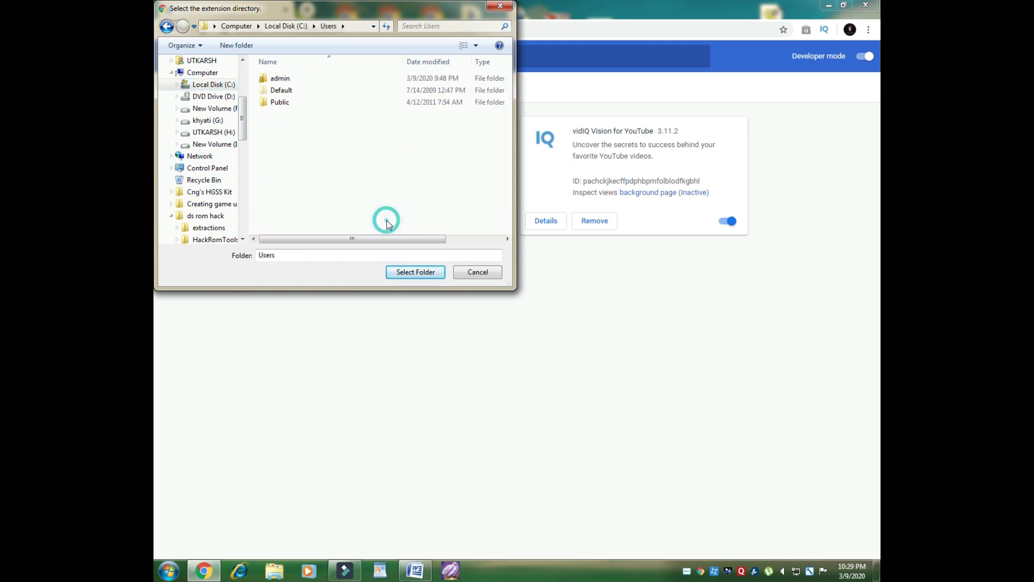
double_click(307, 81)
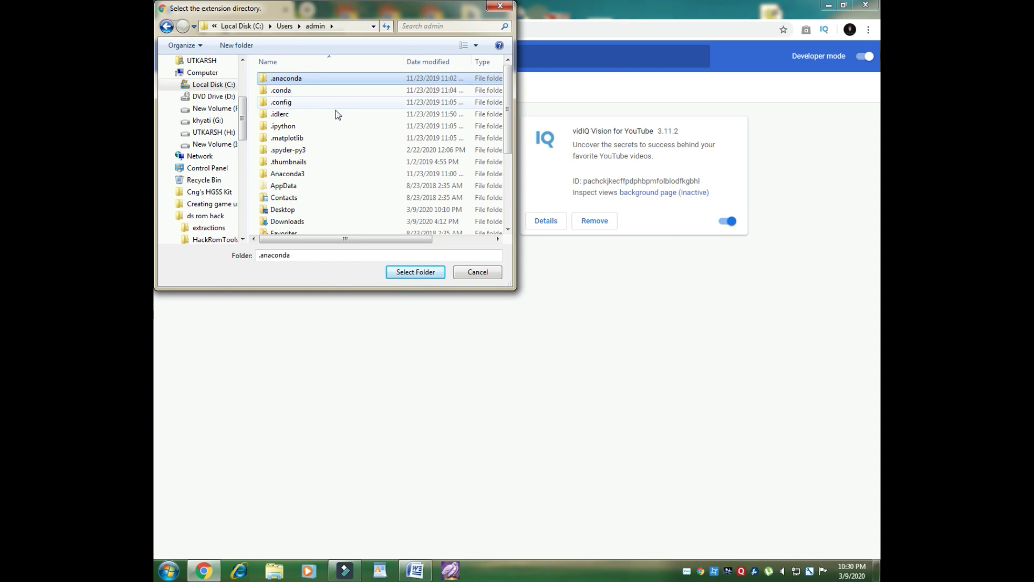
double_click(387, 188)
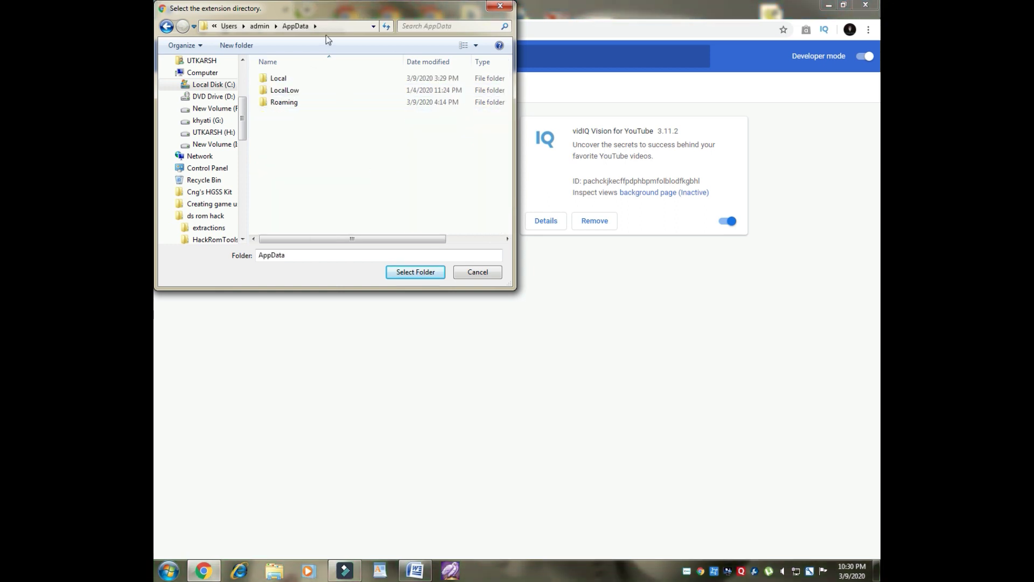
click(322, 80)
double_click(321, 81)
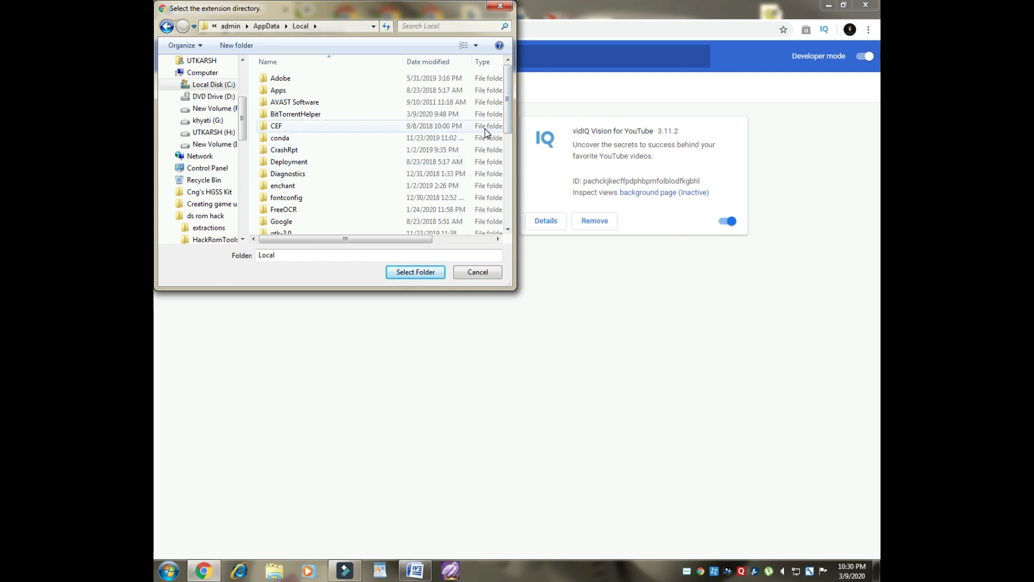
Within Local, browse to Google\Chrome\User Data\Default\Extensions in the extension directory dialog.
drag(507, 127, 506, 133)
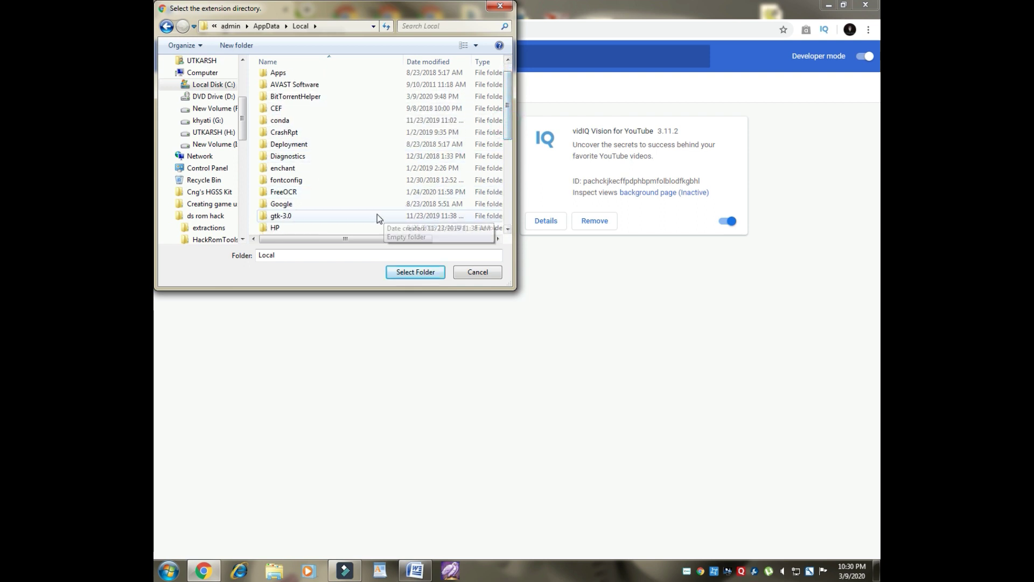
double_click(377, 210)
double_click(326, 79)
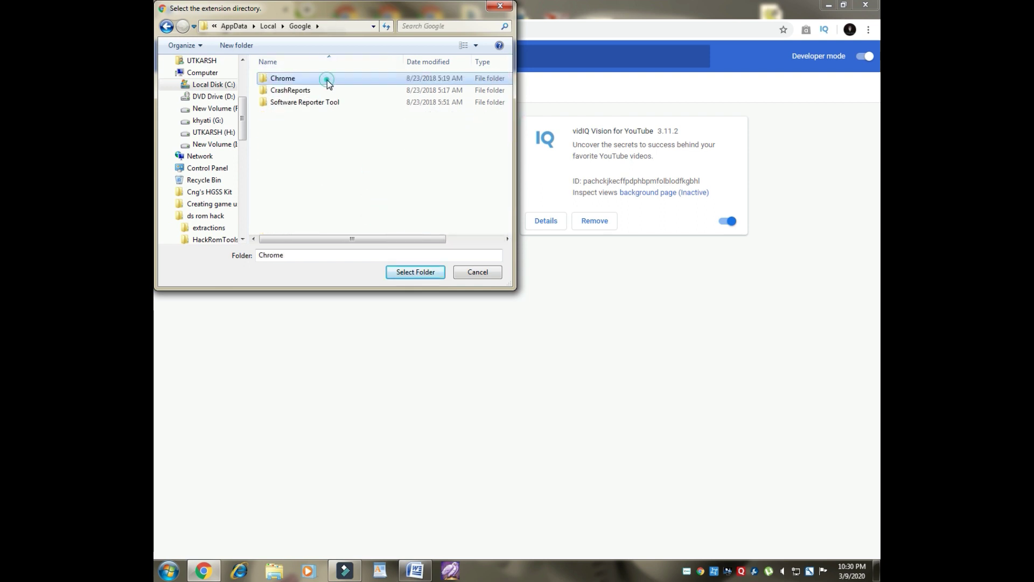
double_click(327, 80)
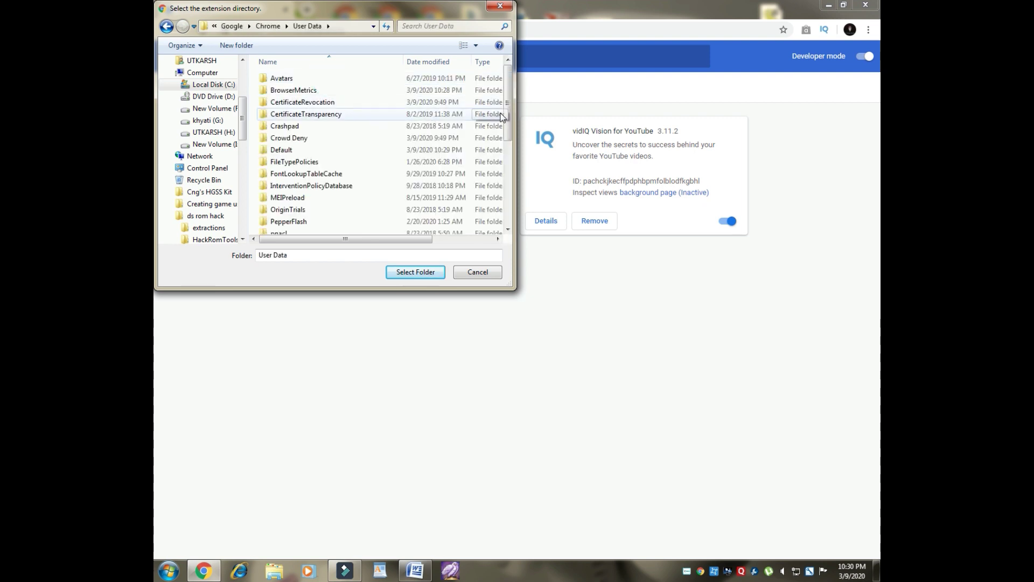
double_click(338, 151)
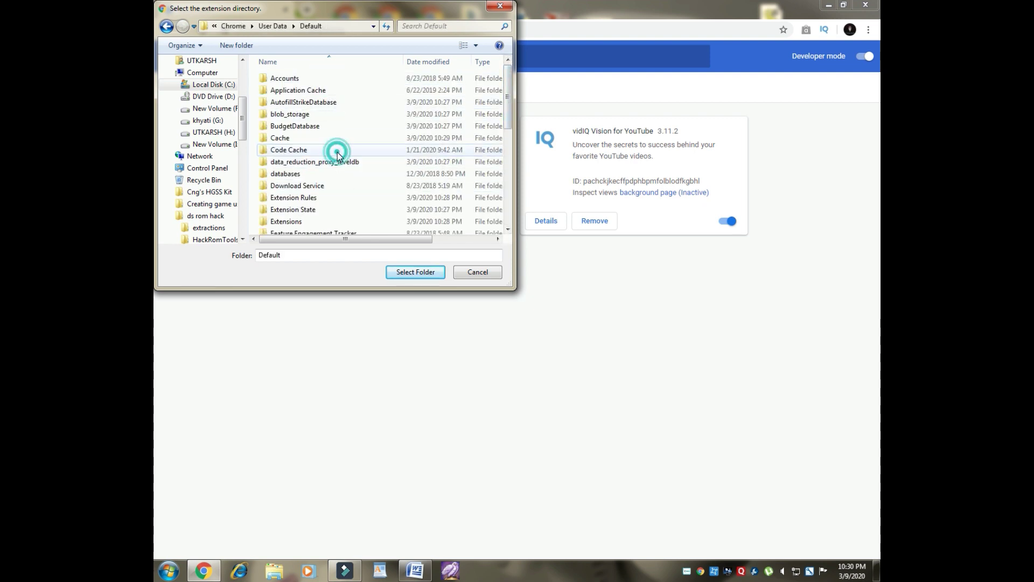
double_click(299, 221)
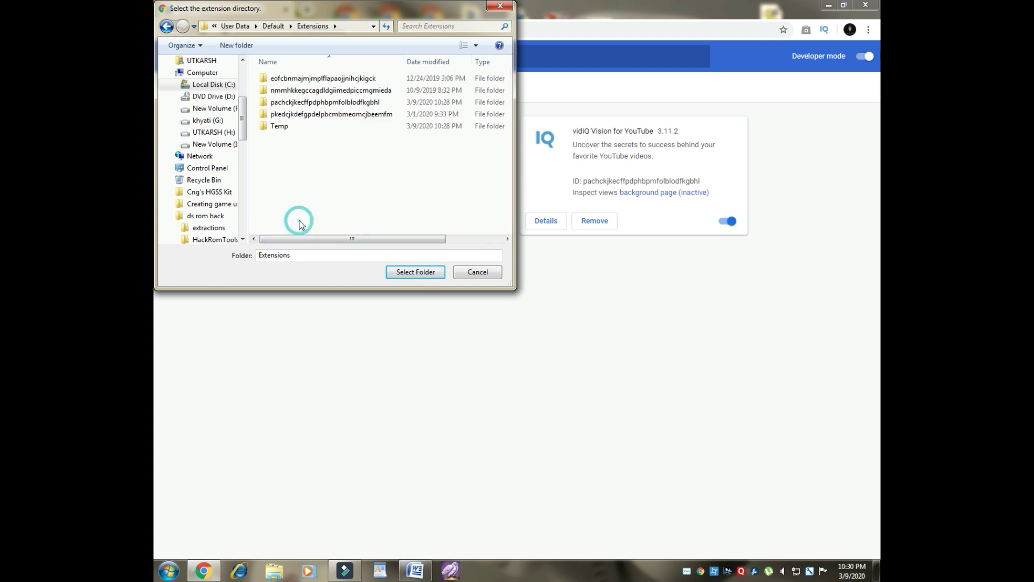
Try to load the pachckjkecffpdphbpmfolblodfkgbhl folder as an unpacked extension.
click(298, 105)
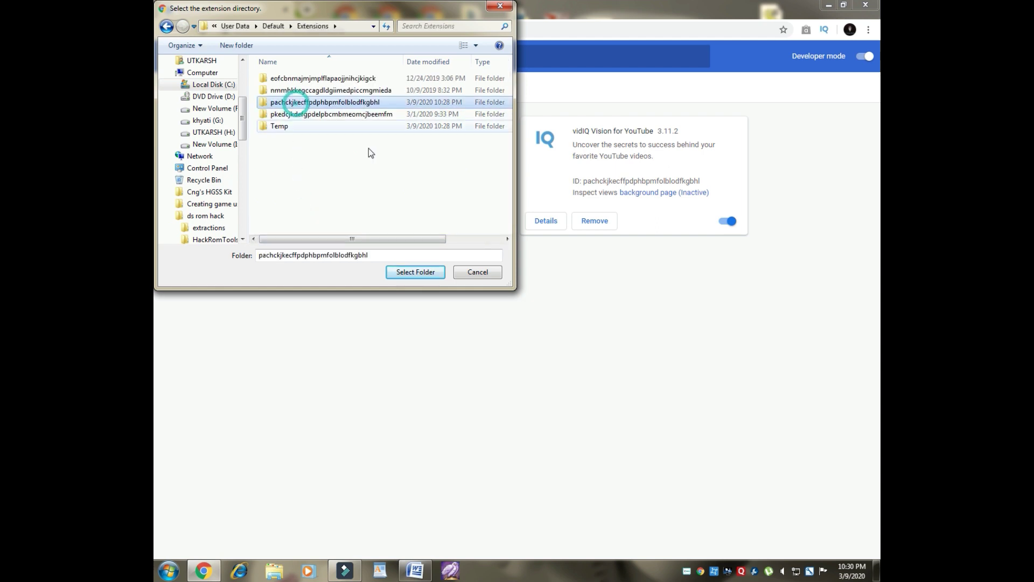
click(416, 272)
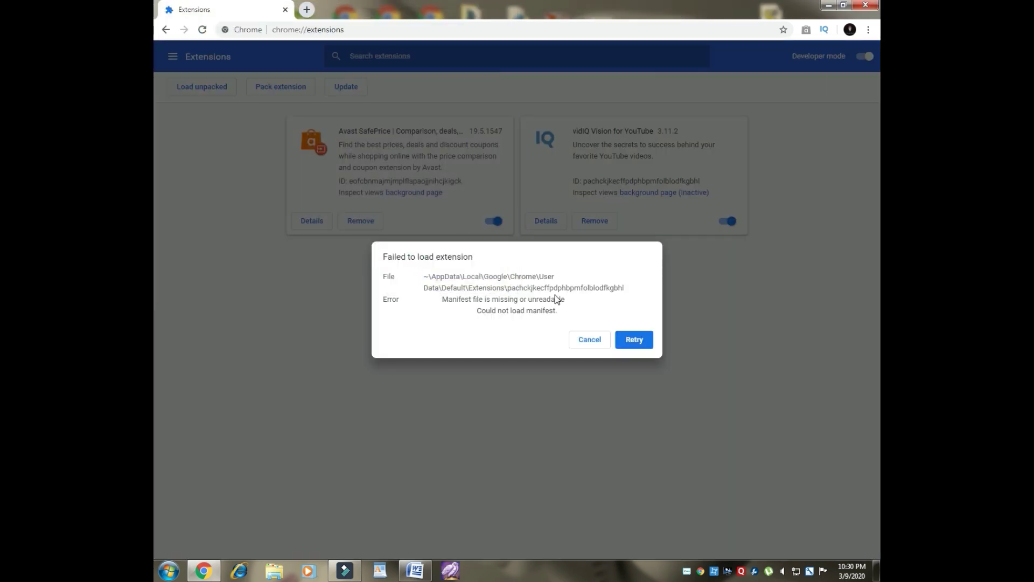
click(603, 343)
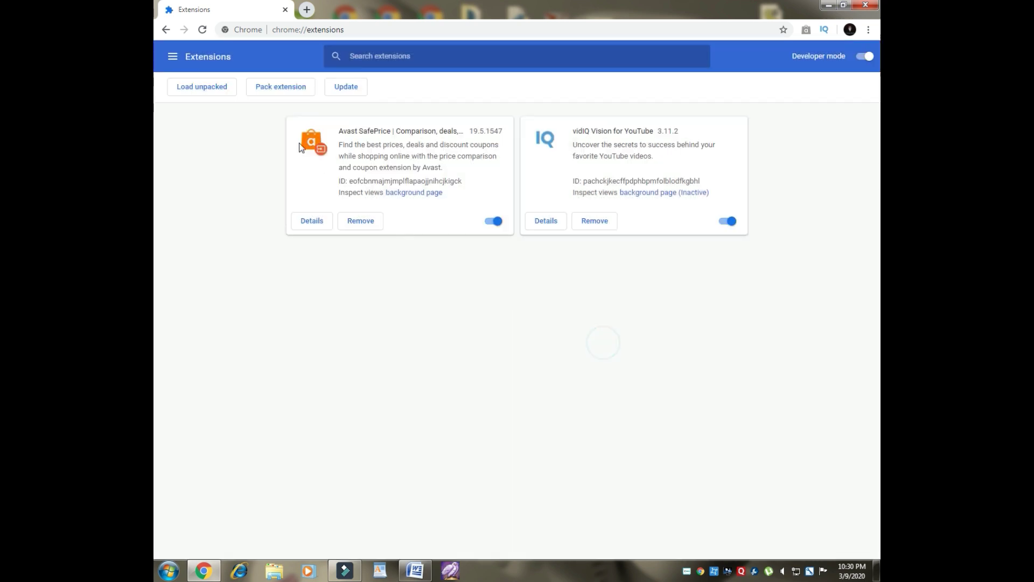
Load the 3.11.2_0 folder inside pachckjkecffpdphbpmfolblodfkgbhl as an unpacked extension and reload vidIQ Vision for YouTube.
click(215, 87)
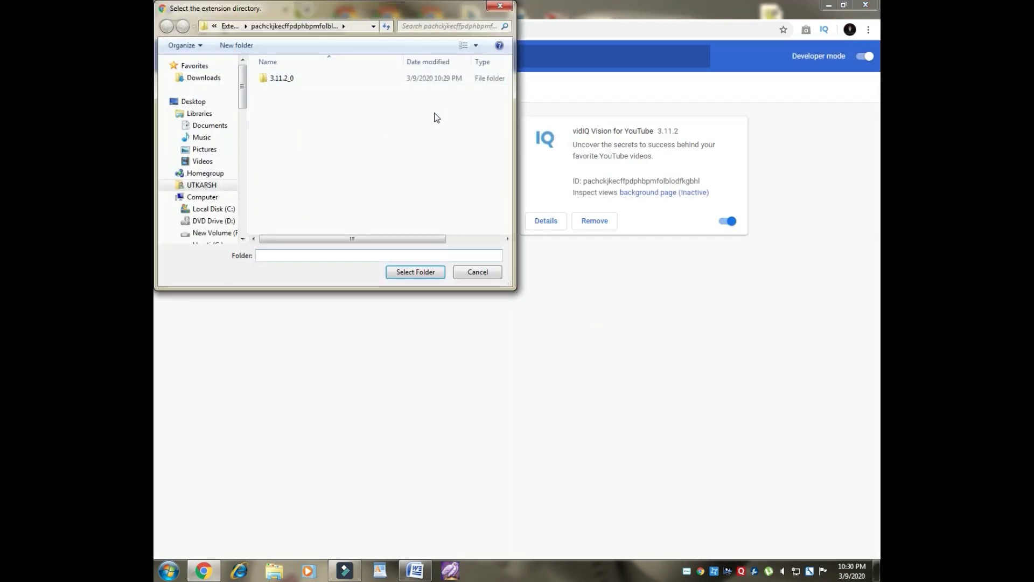
click(354, 84)
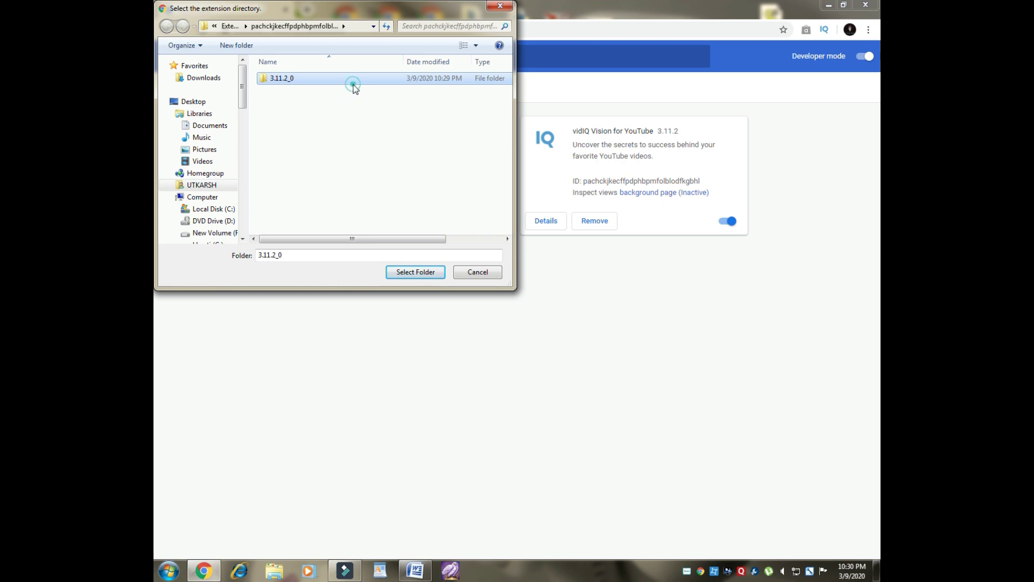
double_click(354, 83)
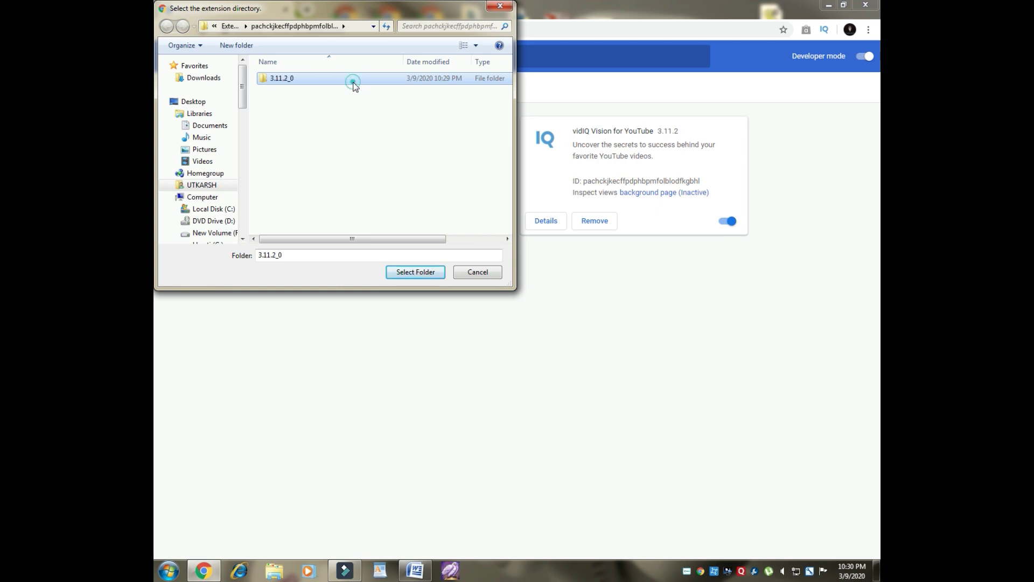
click(439, 275)
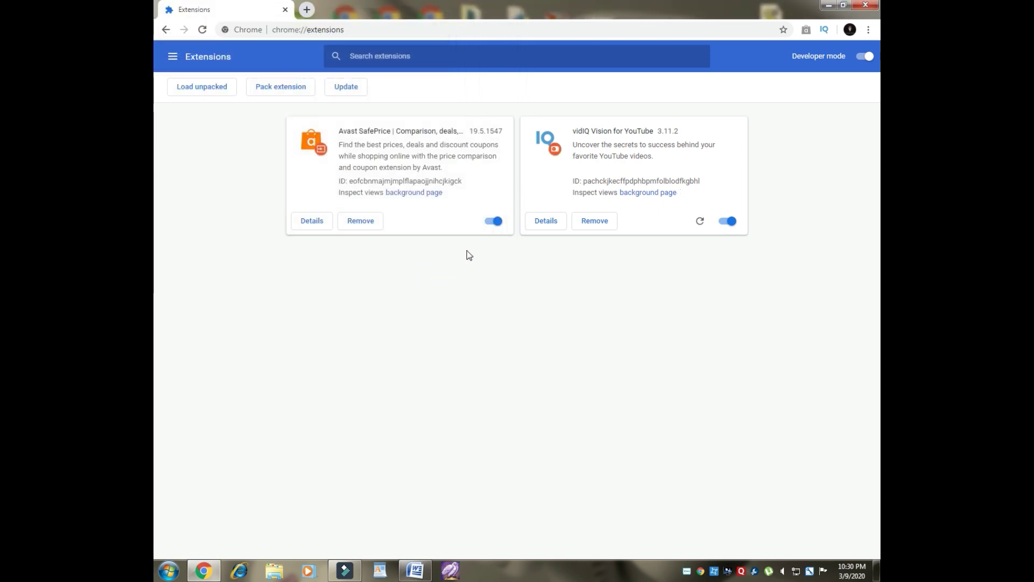
click(699, 220)
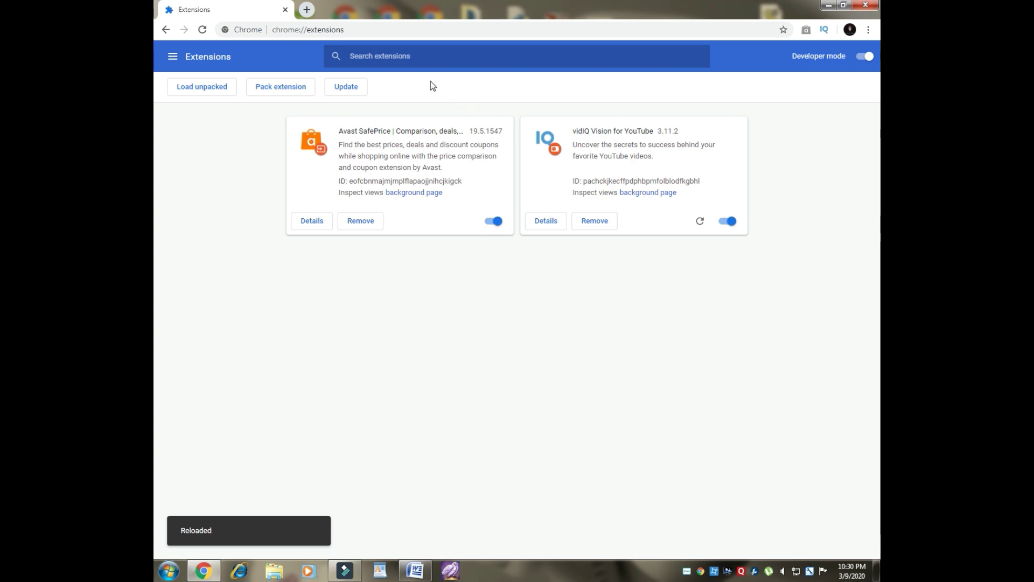
Open YouTube in a new tab and close the Extensions tab.
click(307, 11)
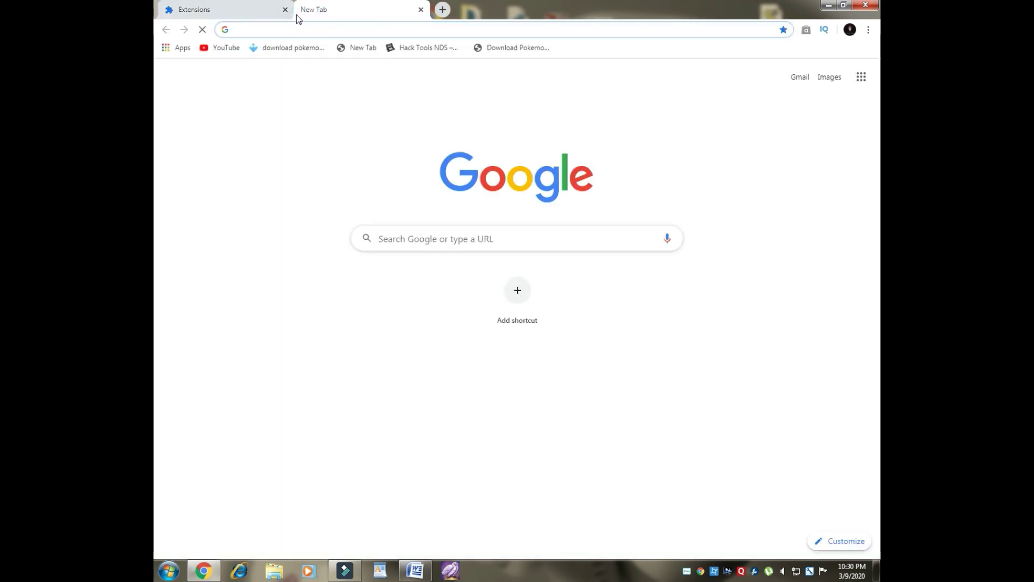
click(285, 10)
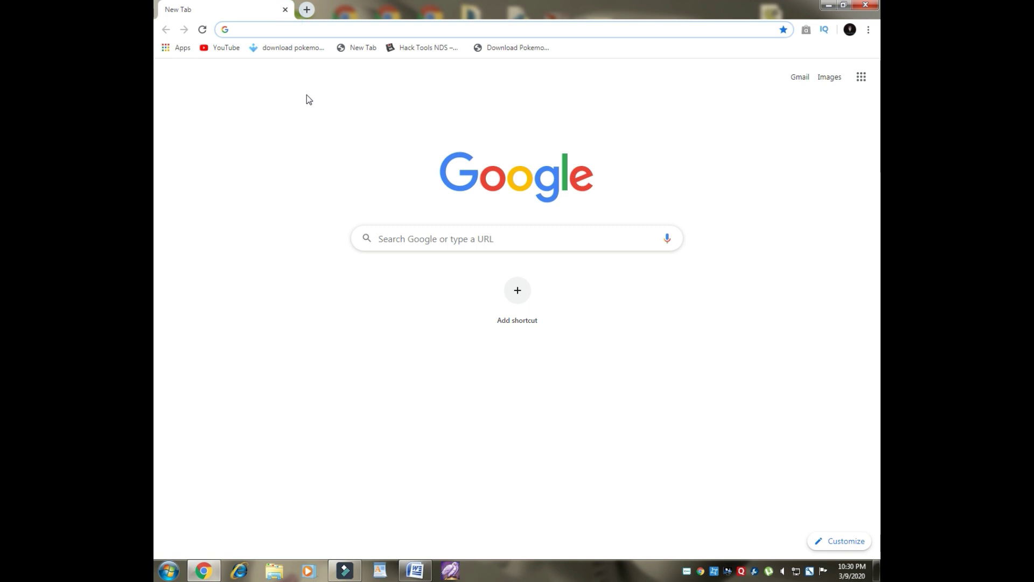
text(y)
click(306, 53)
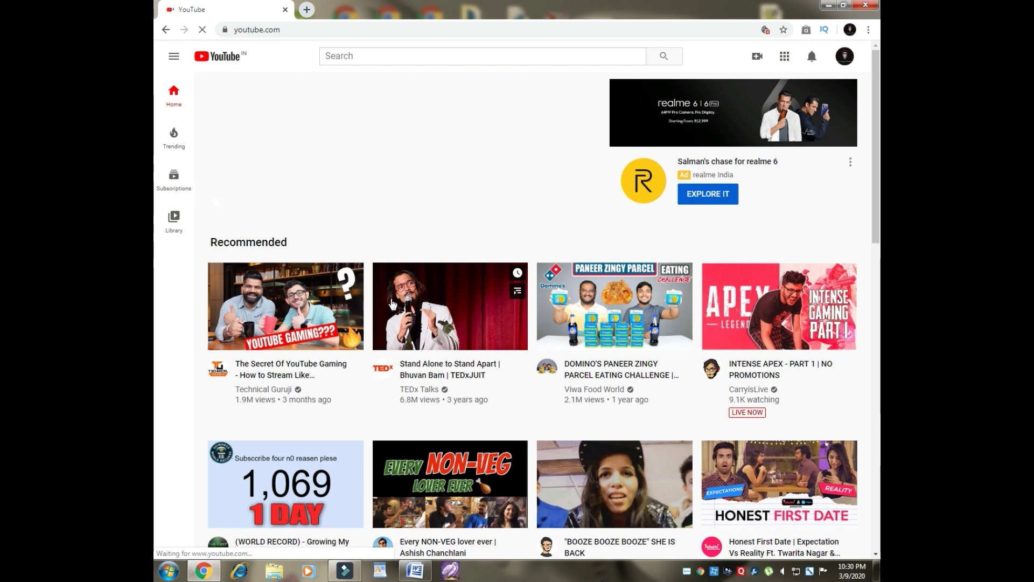
Open the recommended TEDx Talks video "Stand Alone to Stand Apart" and log in to vidIQ beside it with the saved credentials.
click(397, 292)
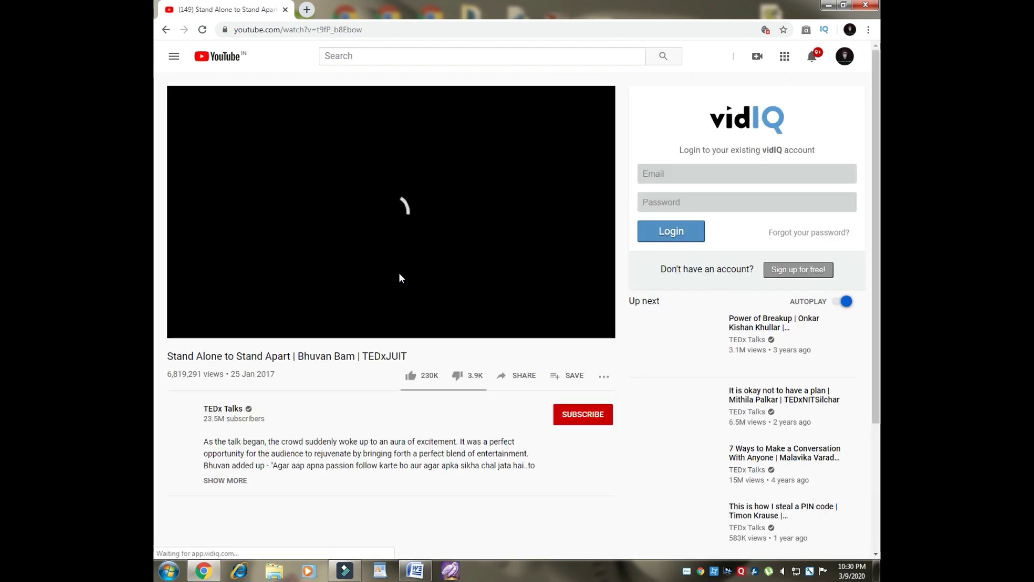
double_click(395, 247)
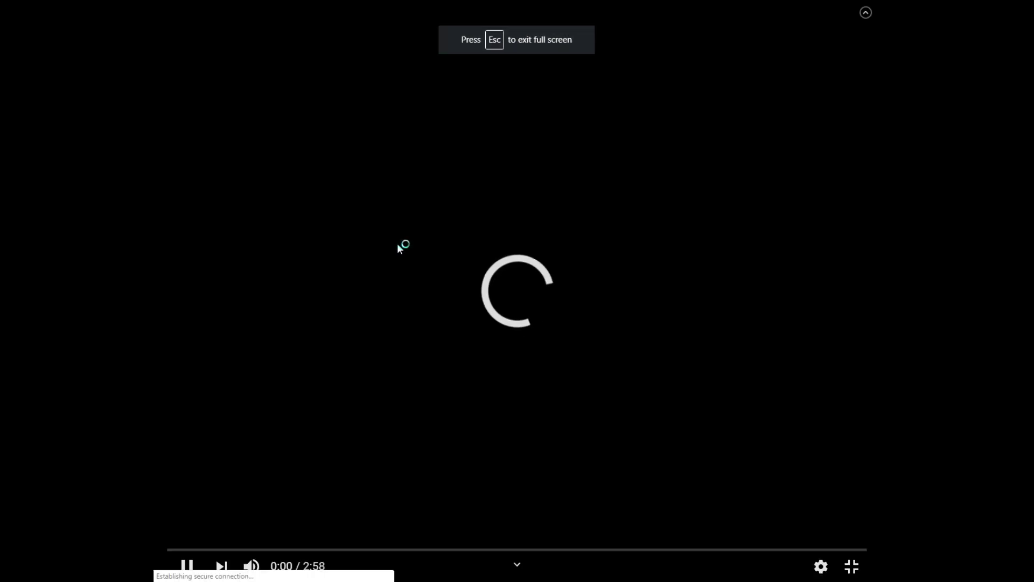
key(Escape)
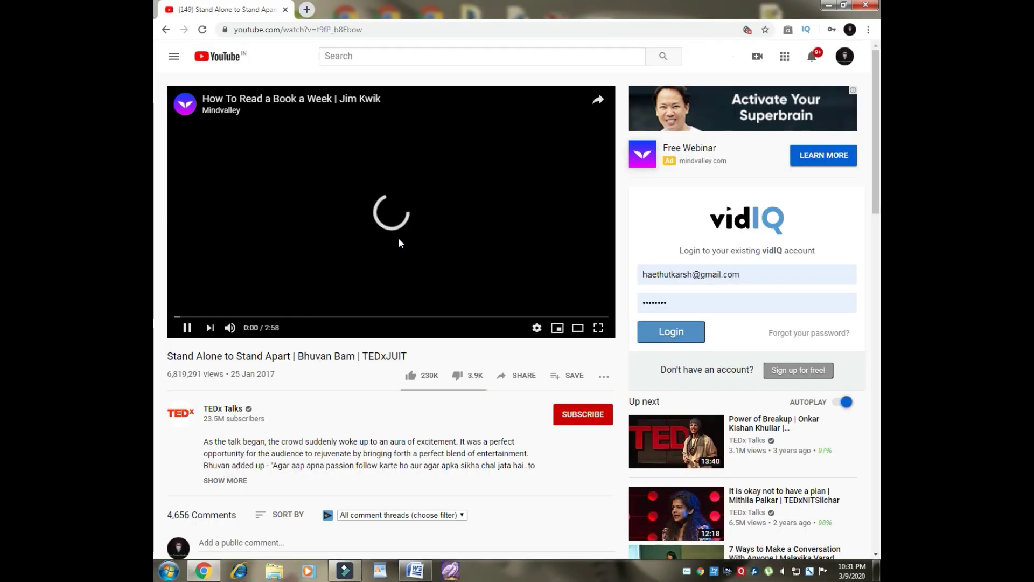
click(672, 336)
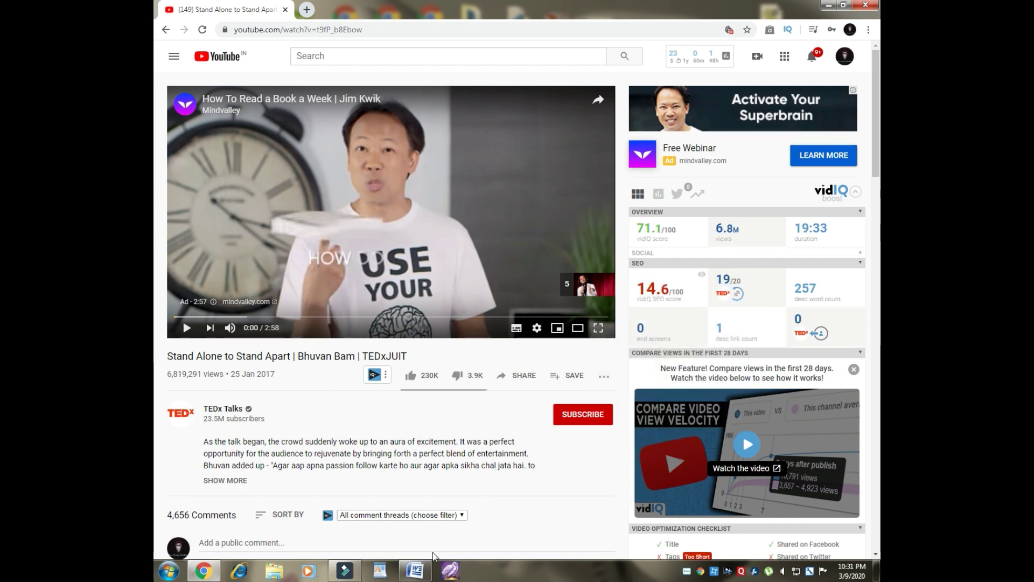
Switch to the Word document and add the line "Thank You for Watch" as a new paragraph after the last one.
click(416, 571)
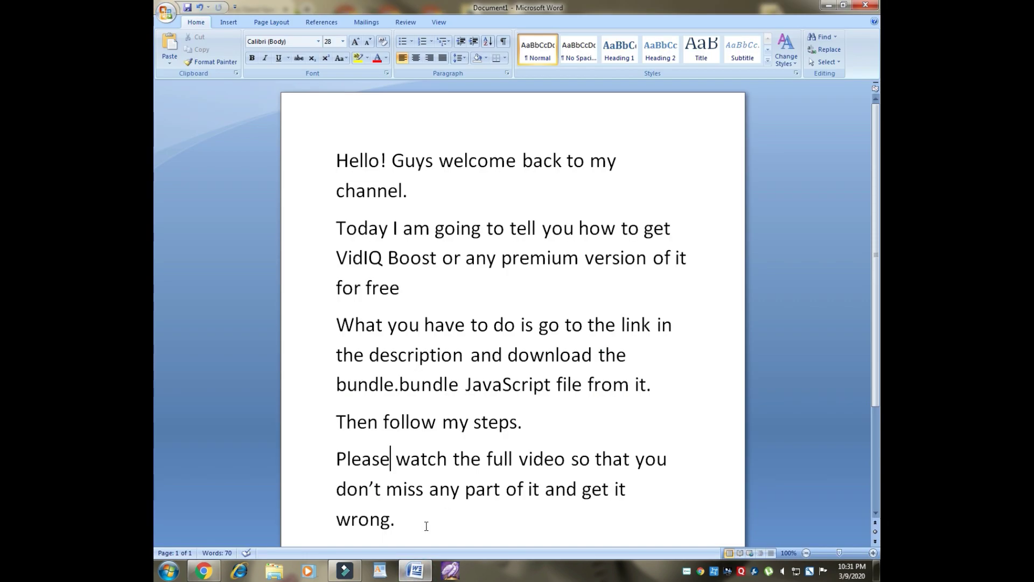
click(426, 525)
key(Return)
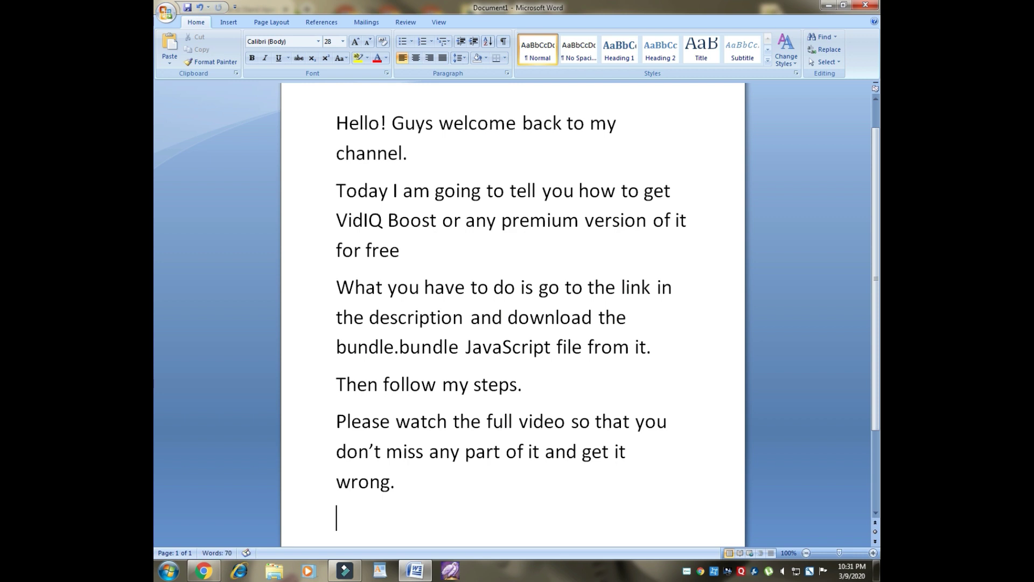
text(Th)
text(a)
key(BackSpace)
text(hank YO)
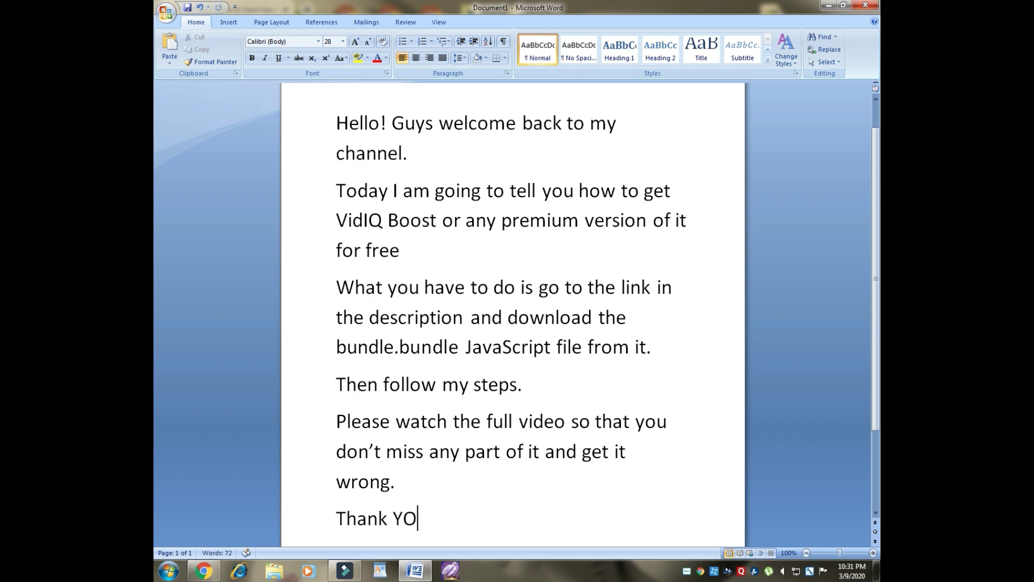
key(BackSpace)
text(u)
text(ou)
text( for Wa)
text(tch)
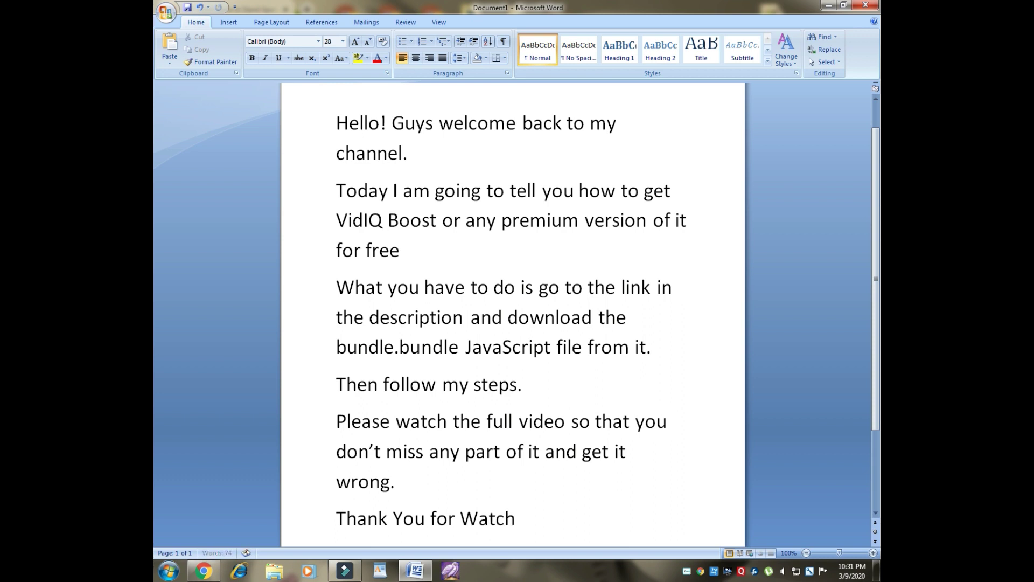